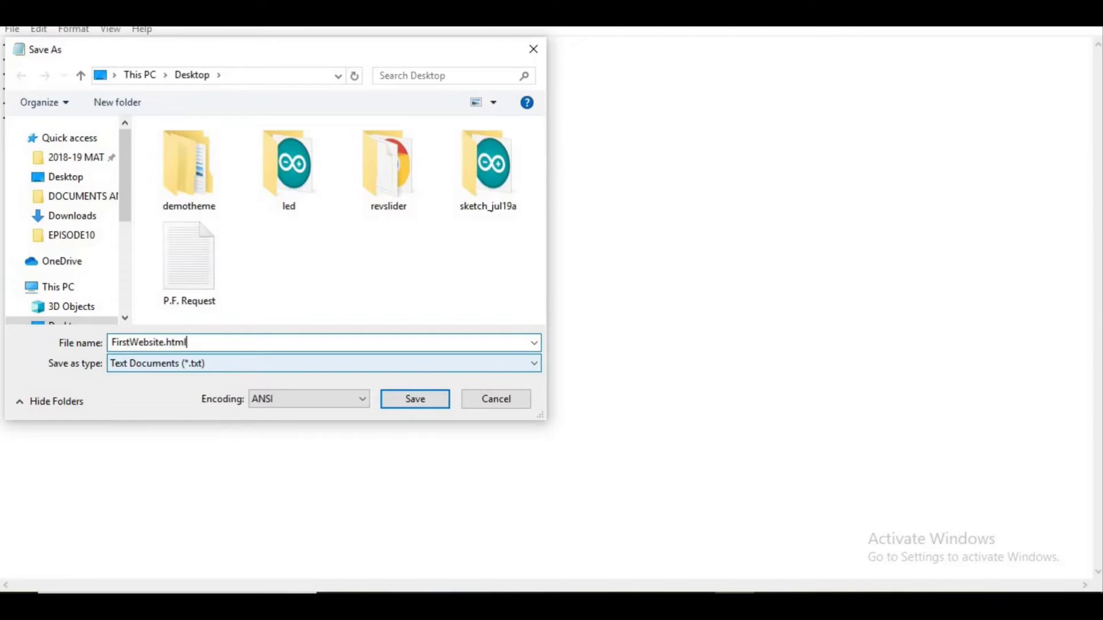
Step: Save the page as FirstWebsite.html, then launch XAMPP Control Panel from the Start menu
key(Return)
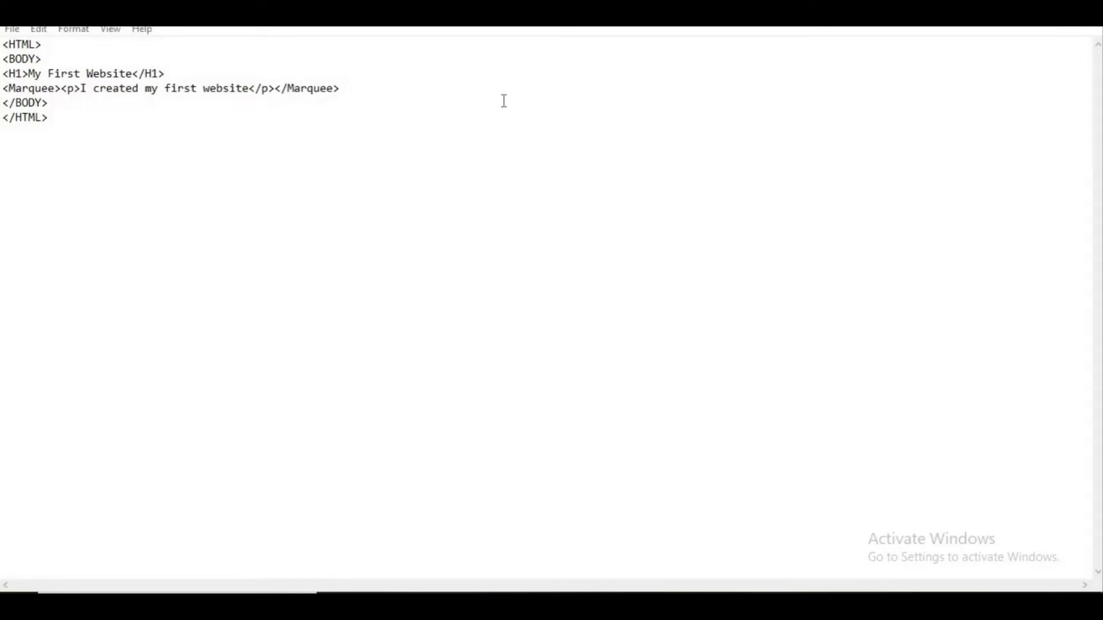
key(super)
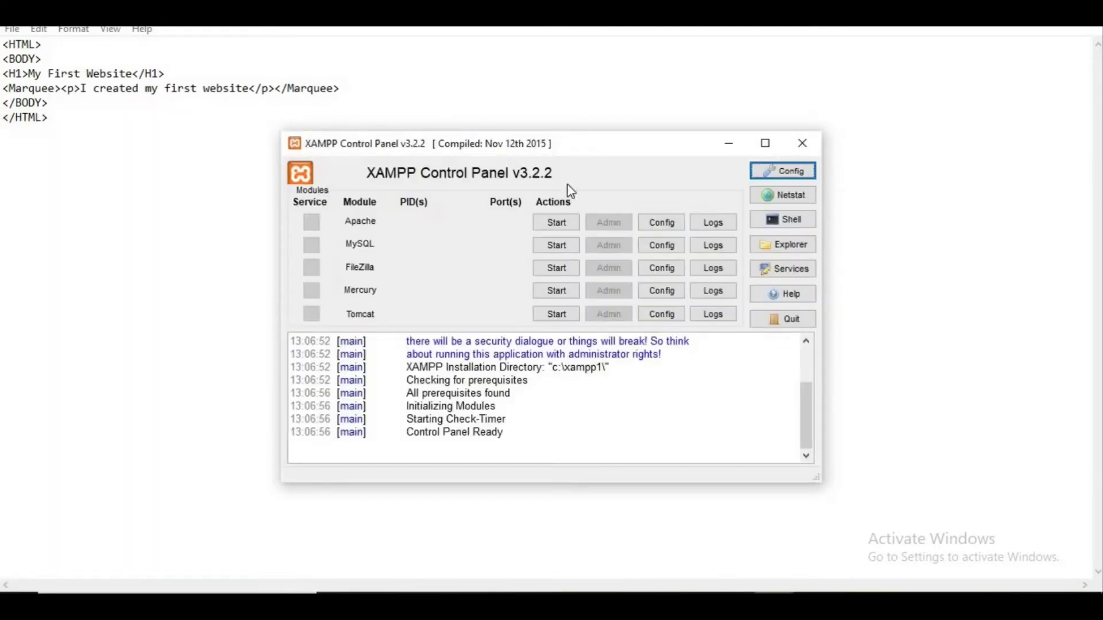
Step: Start Apache and MySQL, view the XAMPP dashboard in Chrome, then minimize it for File Explorer
click(554, 224)
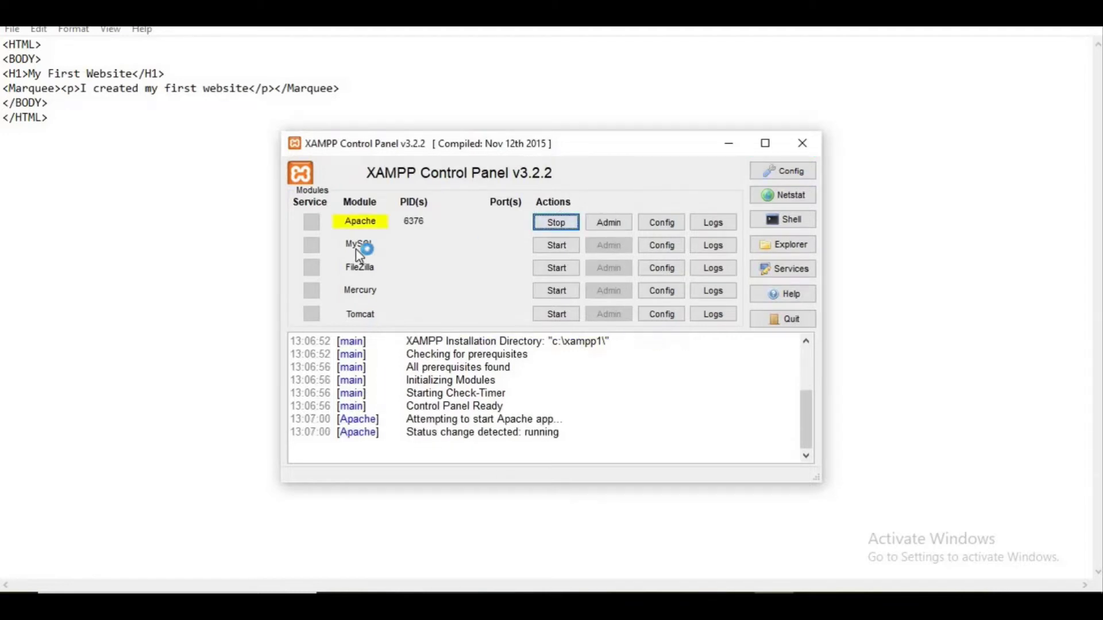
click(554, 245)
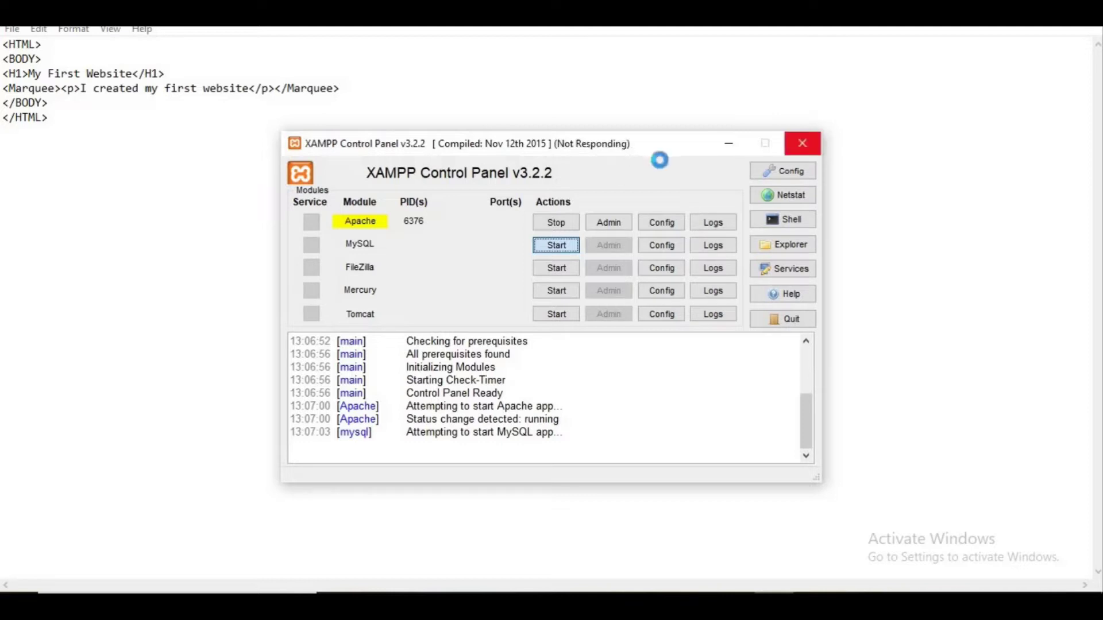
click(616, 226)
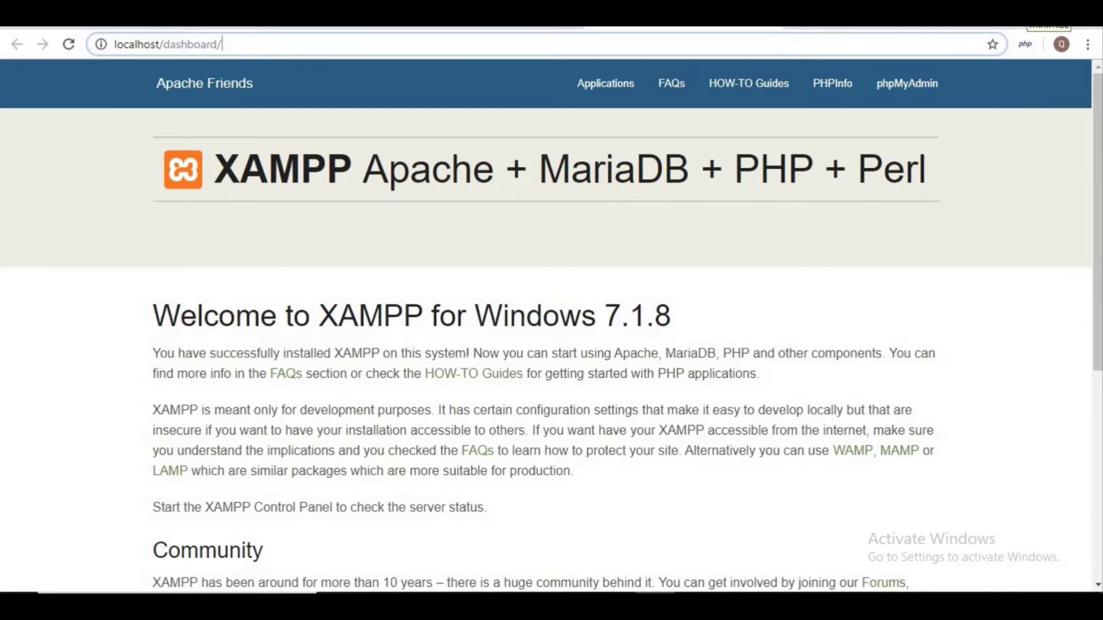
click(1037, 20)
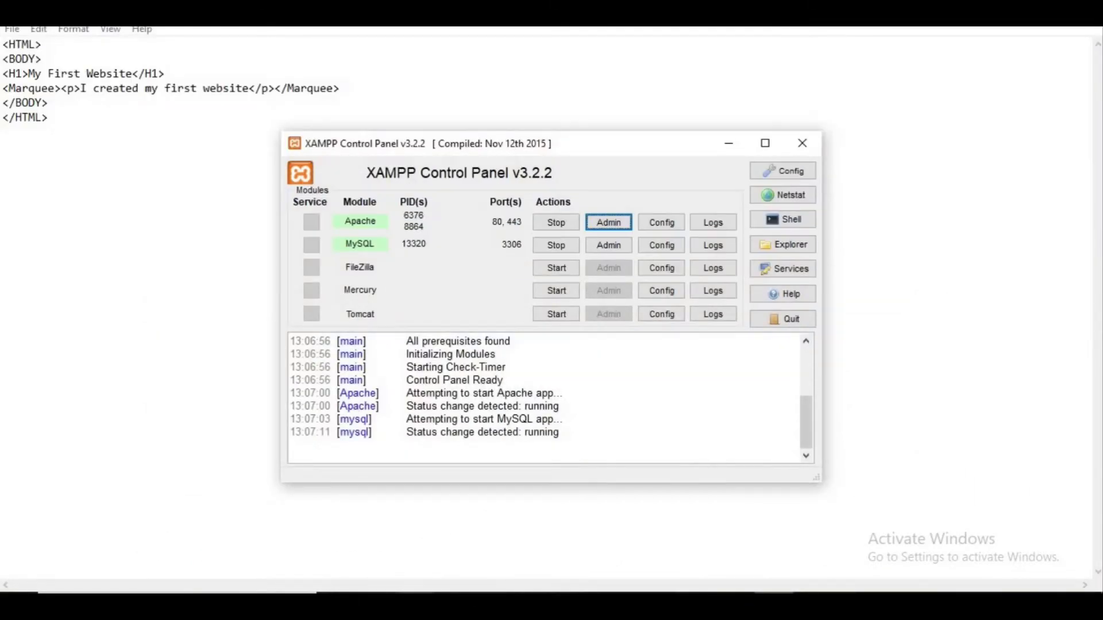
key(alt+Tab)
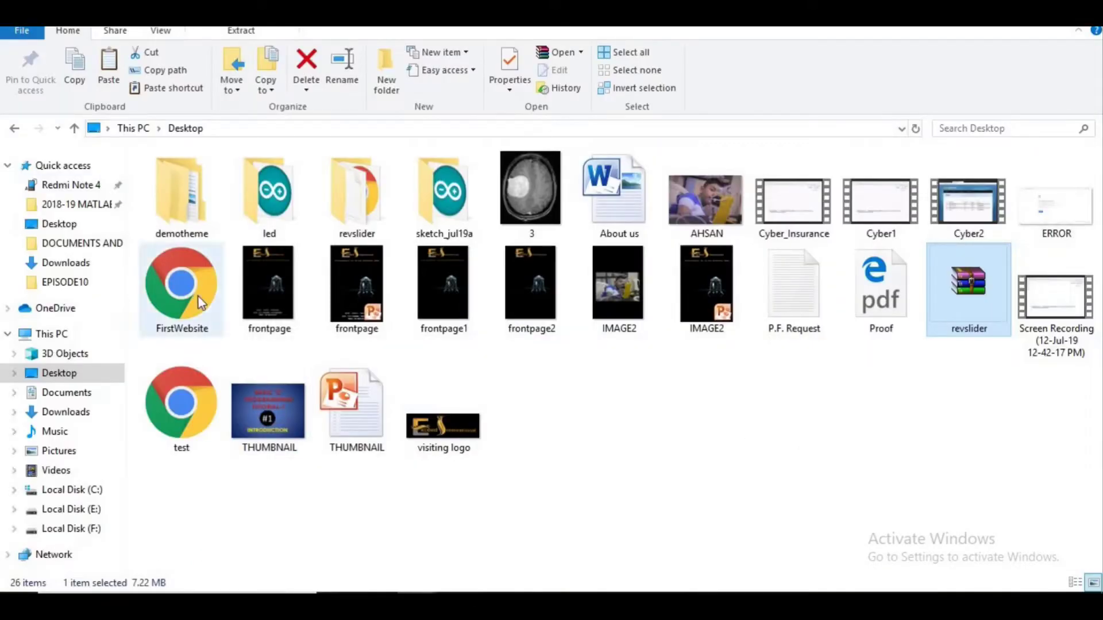
Step: Take FirstWebsite from the Desktop and navigate to C:\xampp1\htdocs
click(198, 299)
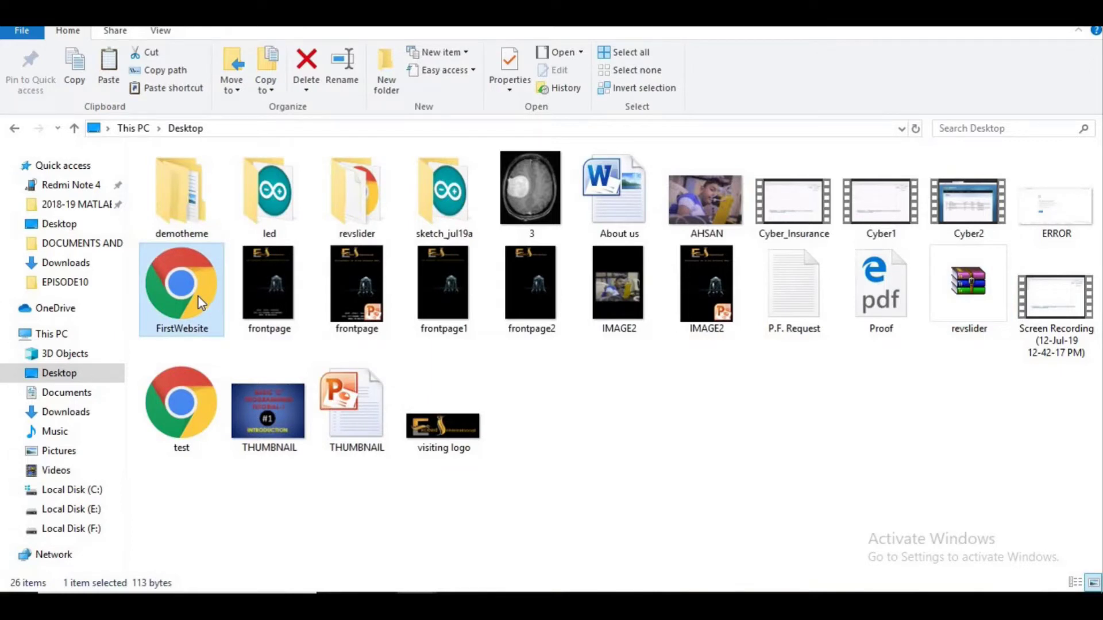
click(91, 489)
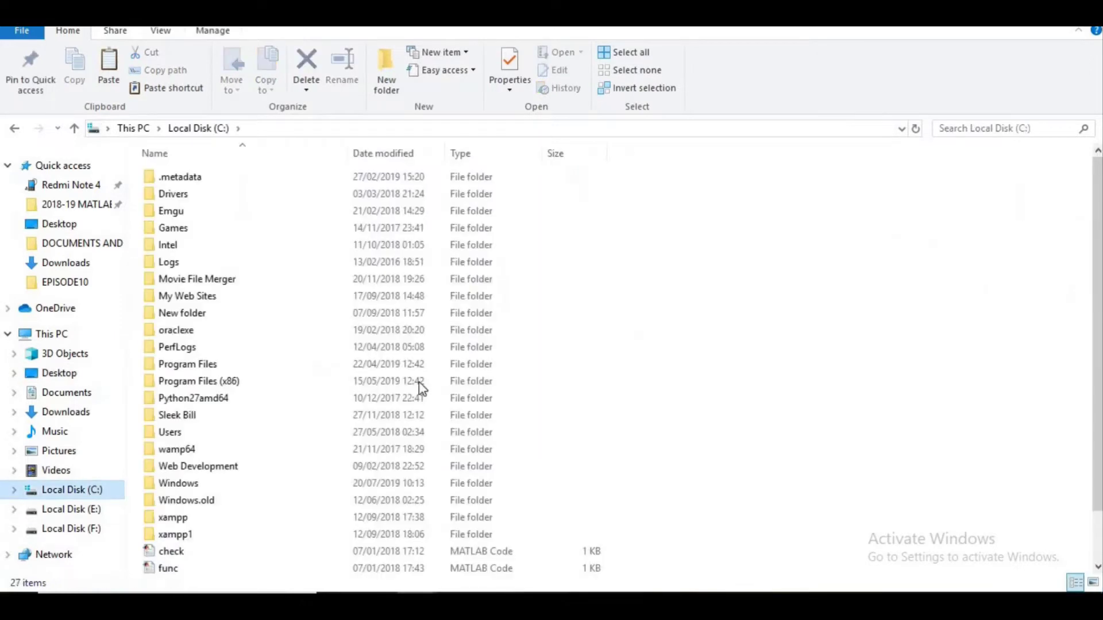
click(201, 536)
double_click(201, 535)
click(247, 297)
key(h)
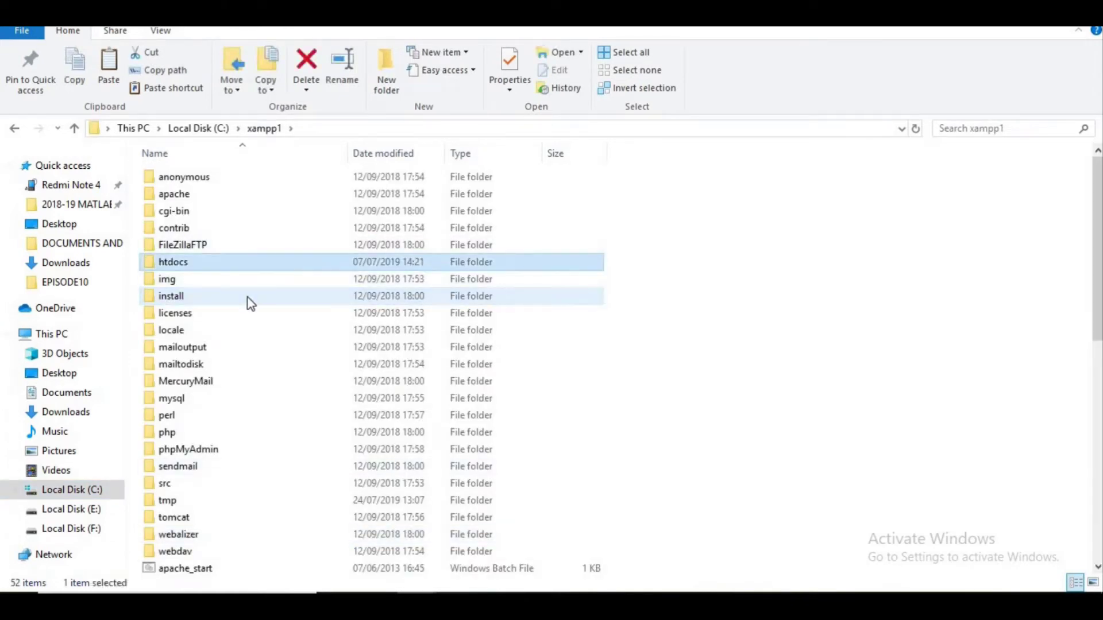
key(Return)
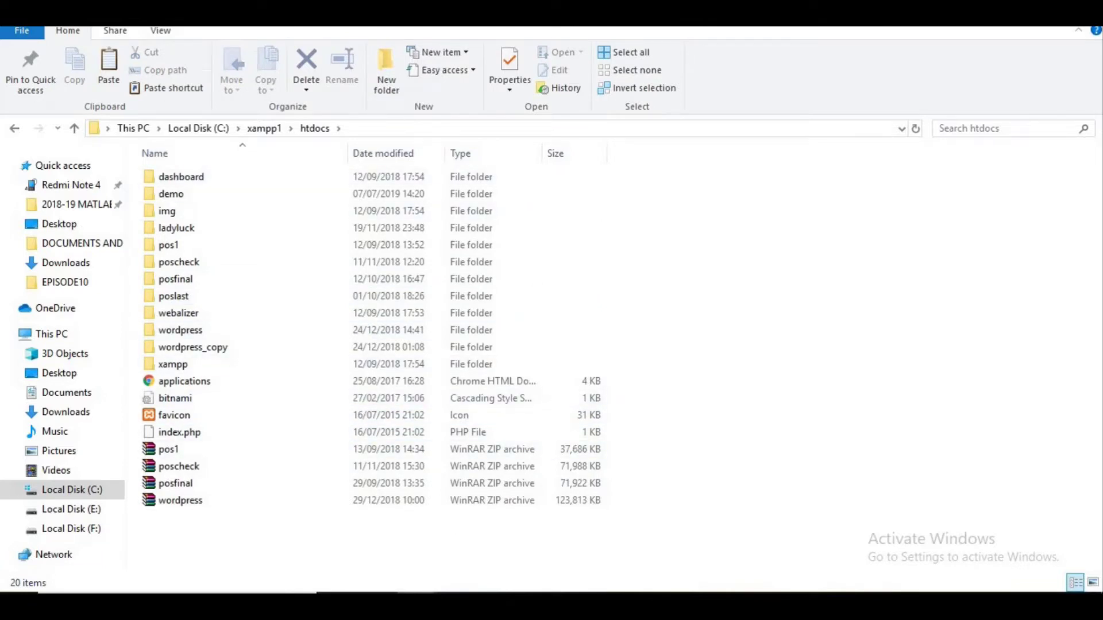
Step: Create a folder named Mywebsite in htdocs and paste FirstWebsite.html into it
click(395, 69)
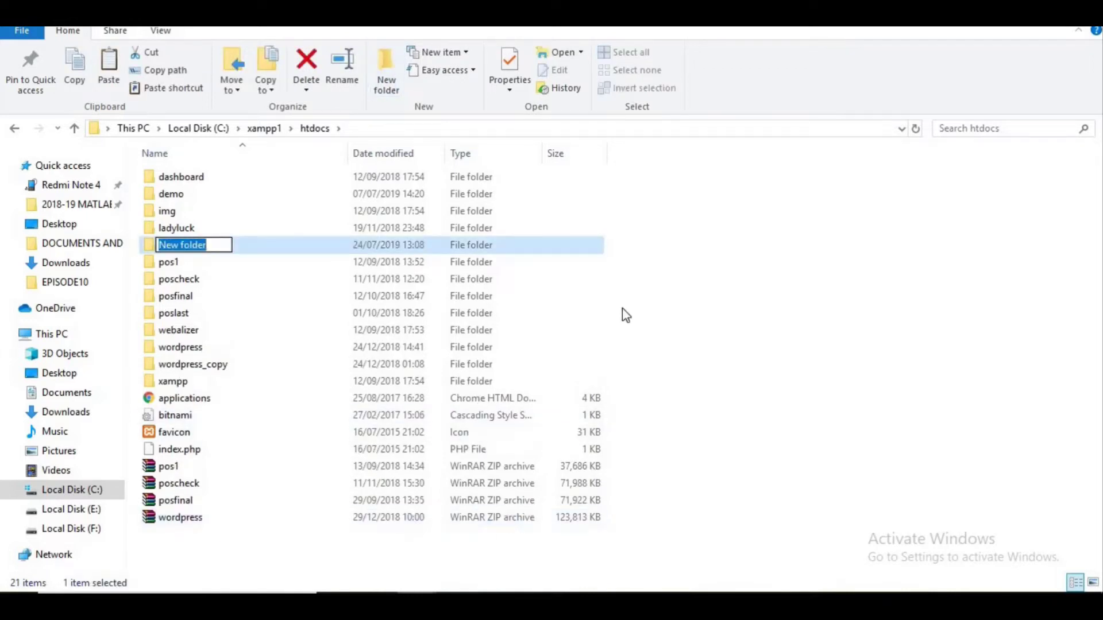
key(BackSpace)
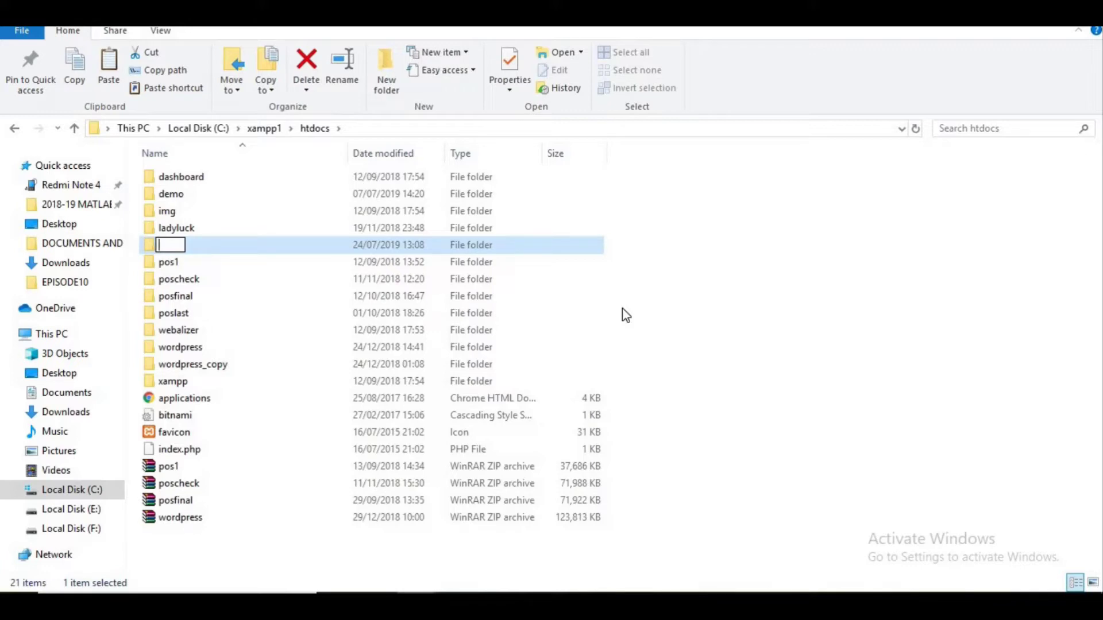
text(Mywebsite)
key(Return)
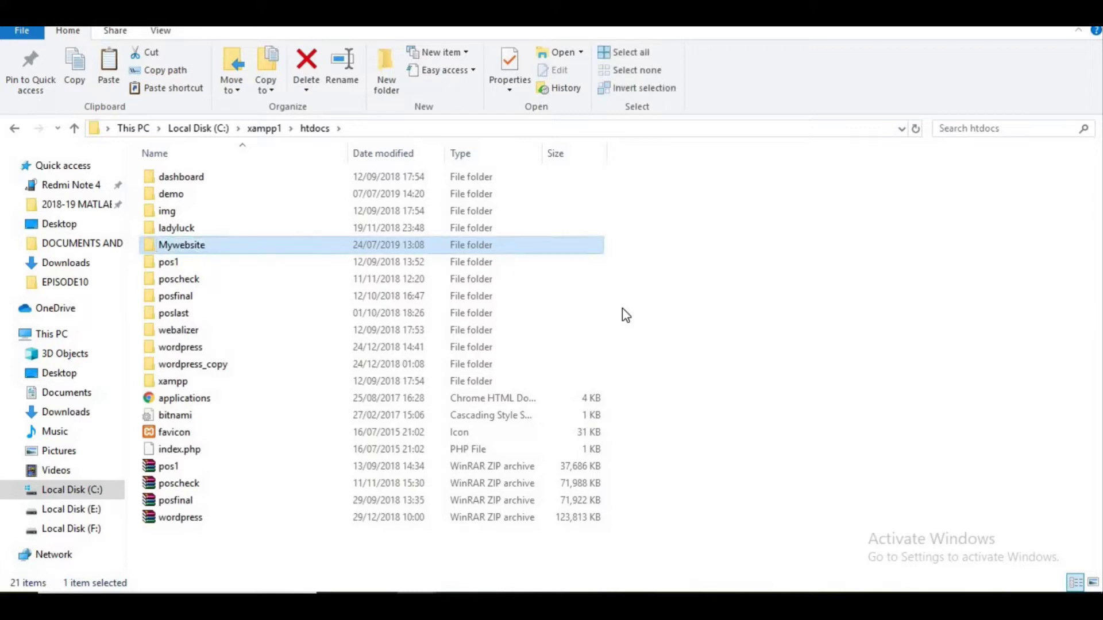
key(Return)
key(ctrl+v)
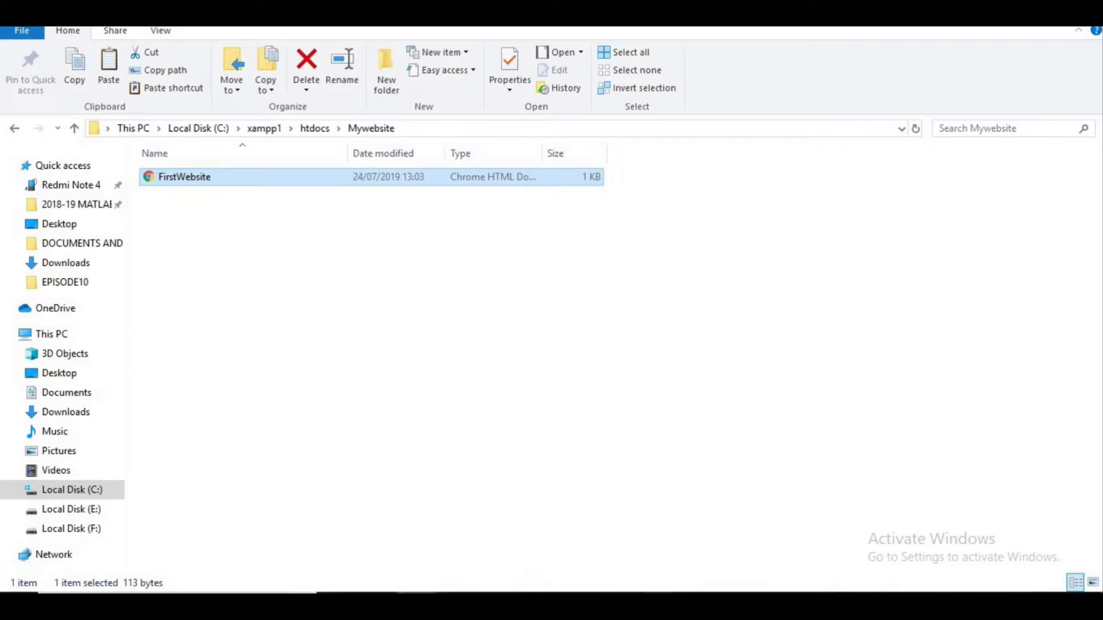
Step: Load localhost/Mywebsite in Chrome and open FirstWebsite.html from the folder listing
key(alt+Tab)
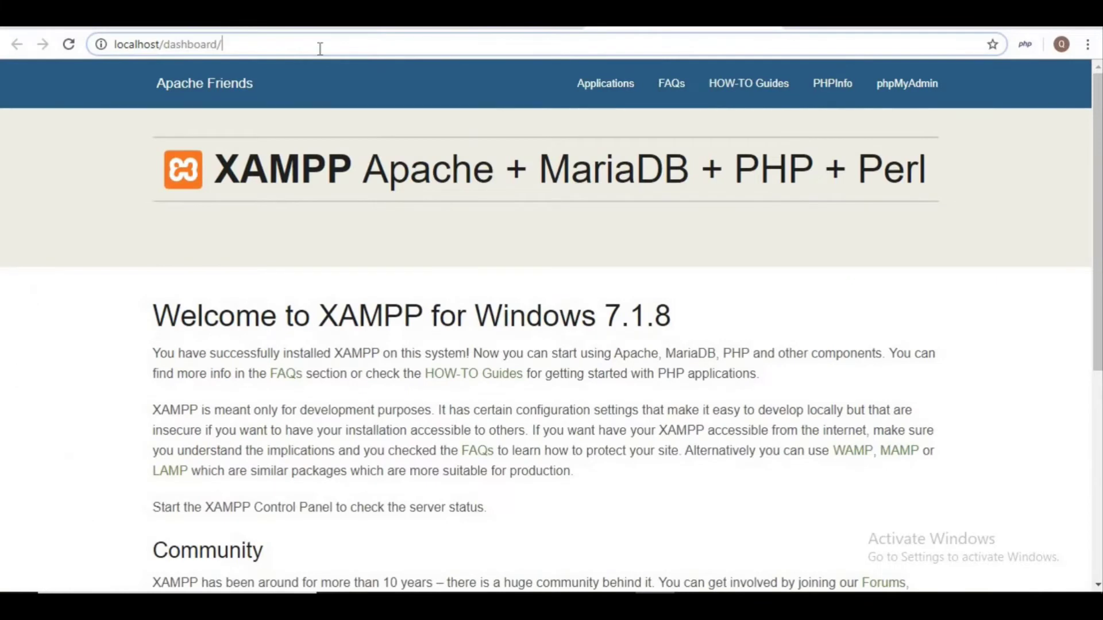
drag(331, 41, 167, 44)
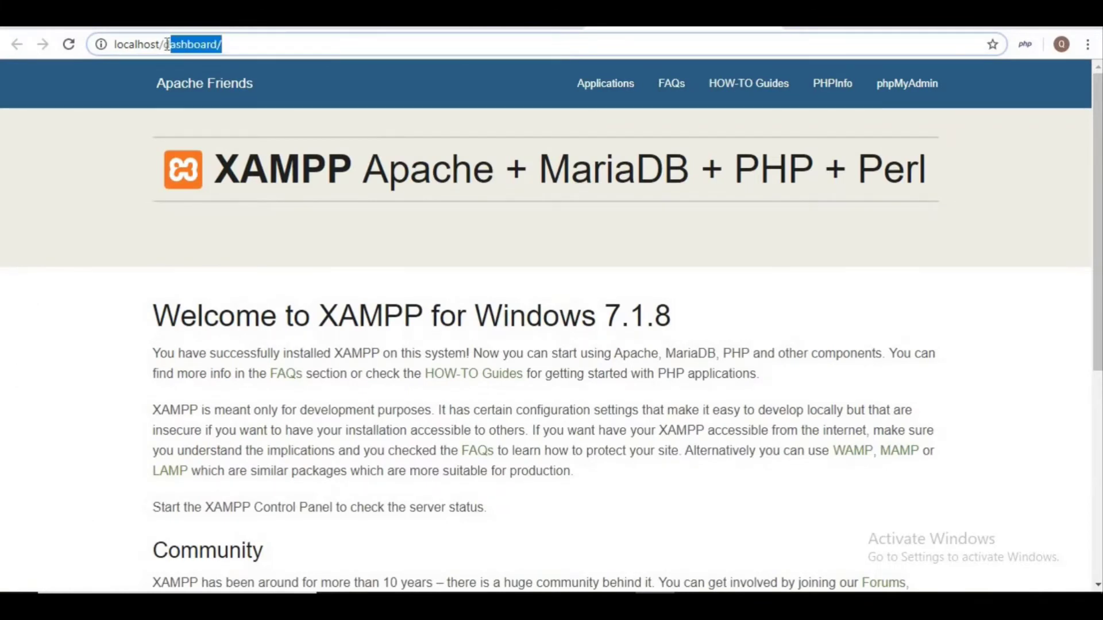
key(BackSpace)
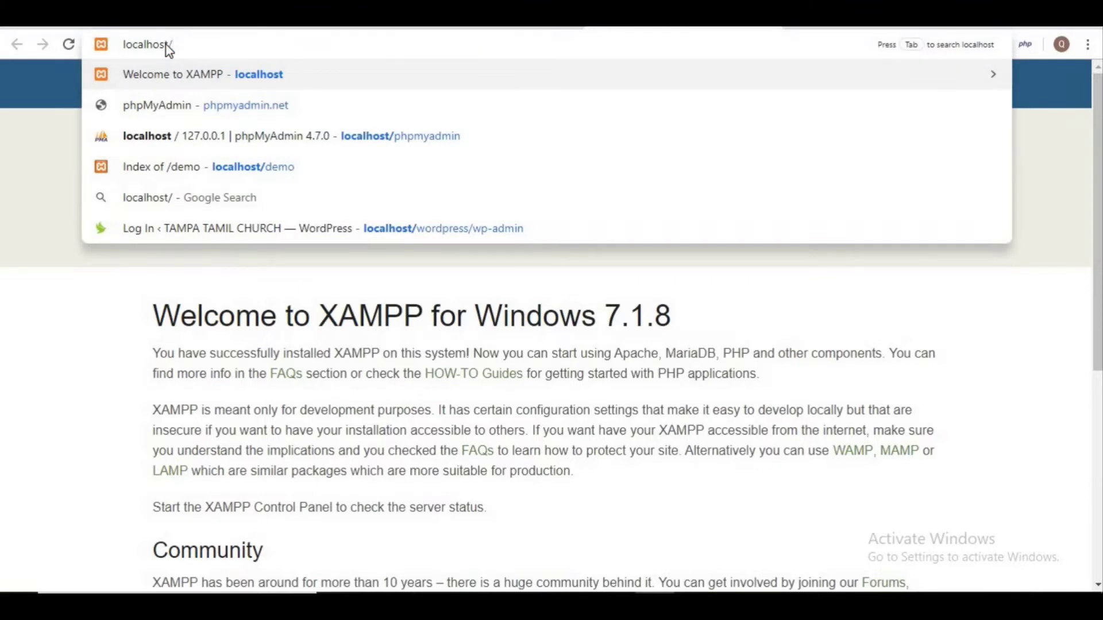
text(Mywebsite)
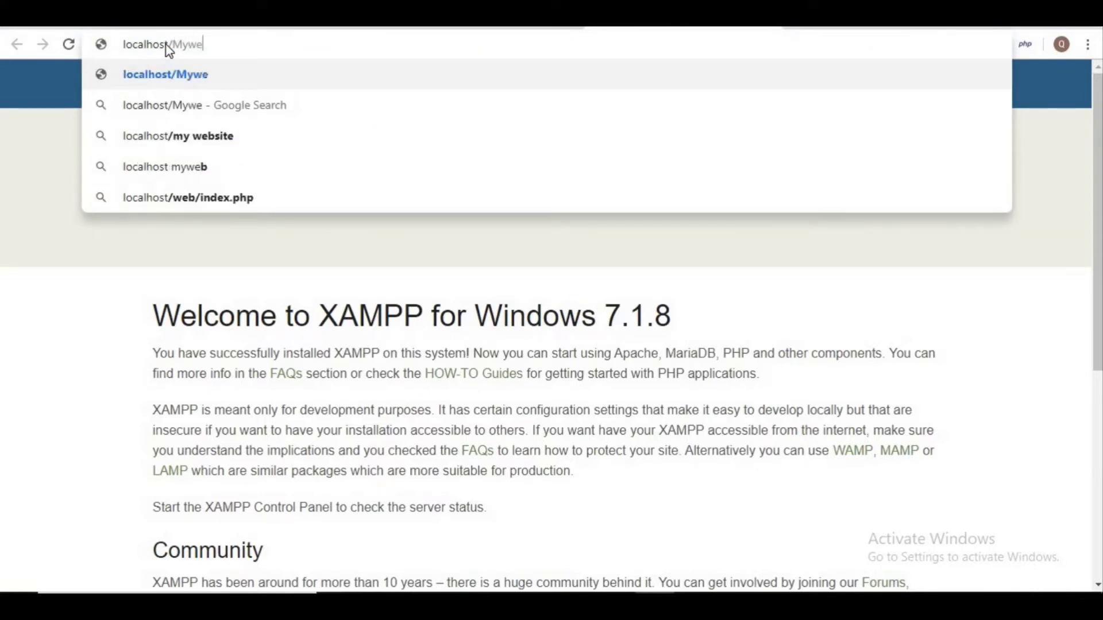
key(Return)
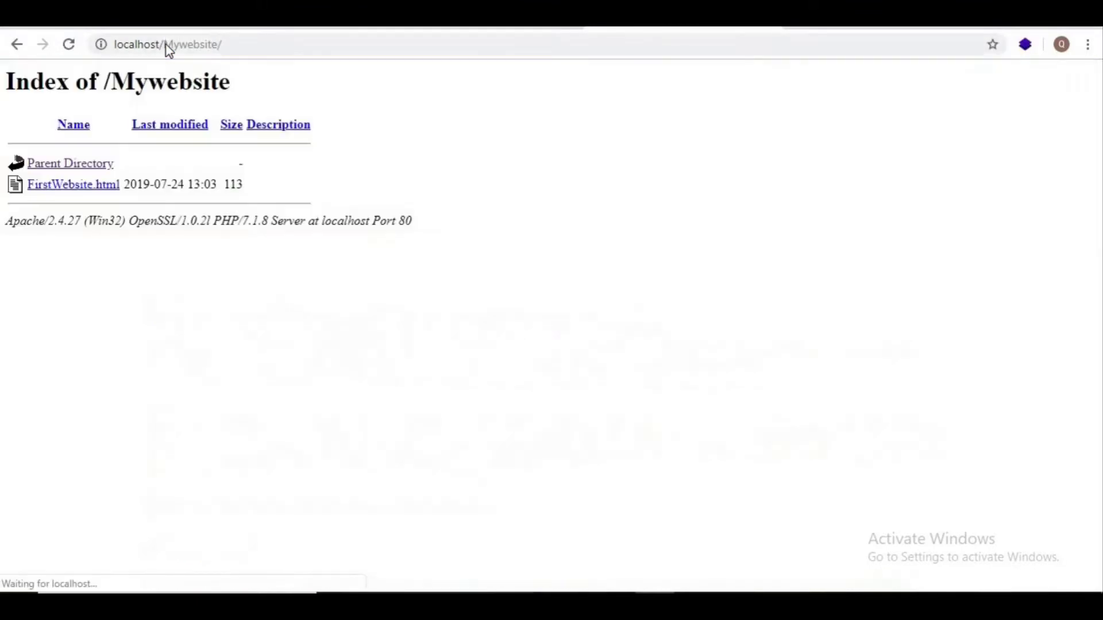
click(73, 185)
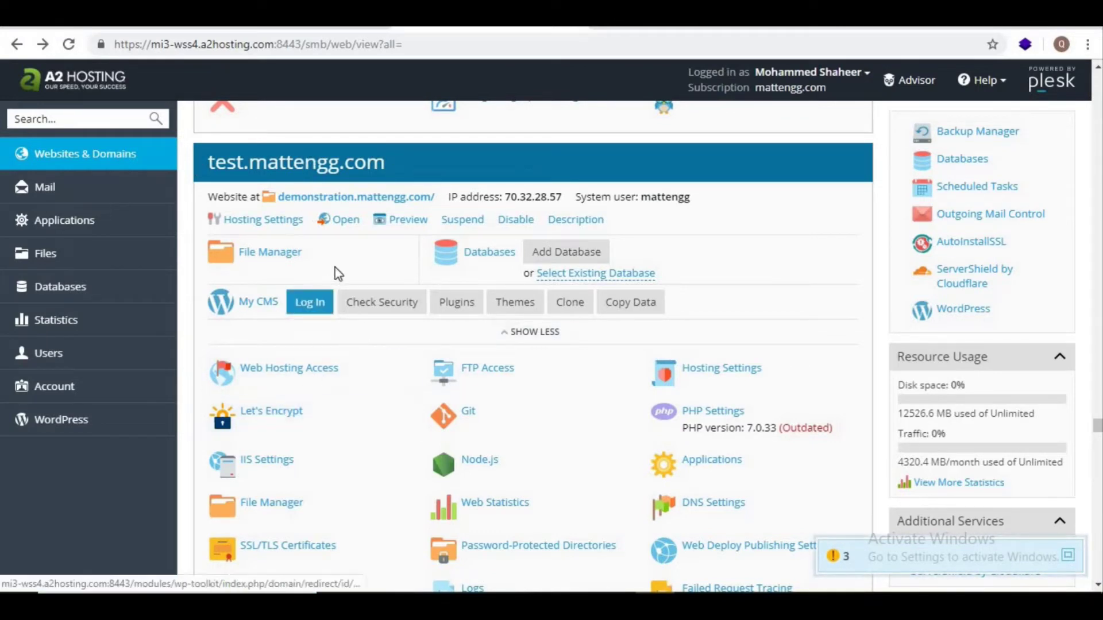
Step: Upload FirstWebsite.html from the Desktop through Plesk's File Manager Upload
click(292, 256)
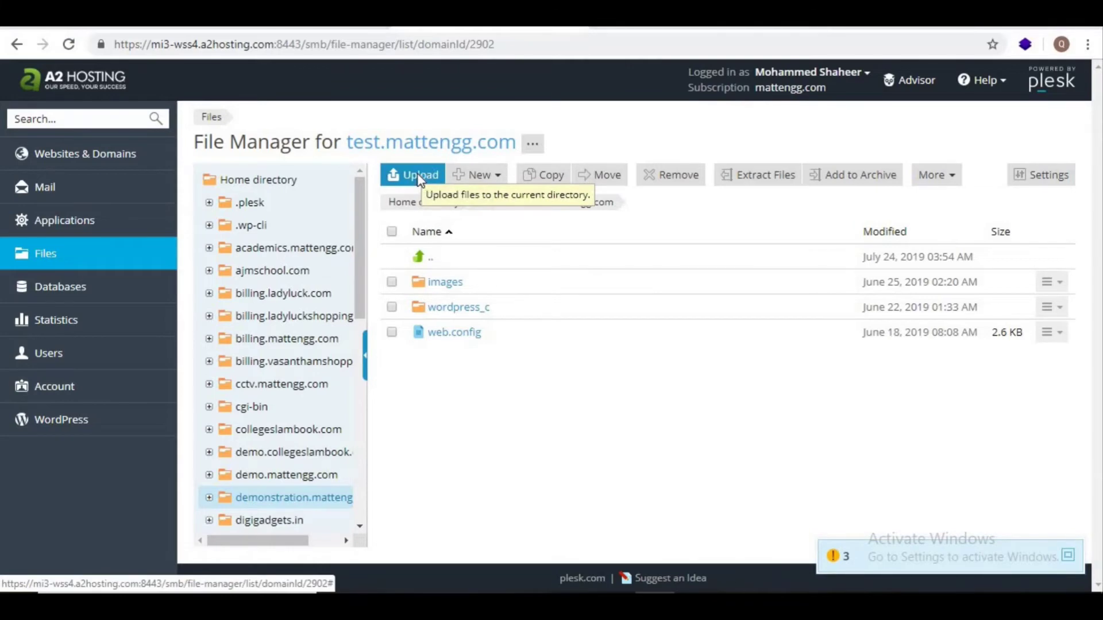
click(418, 179)
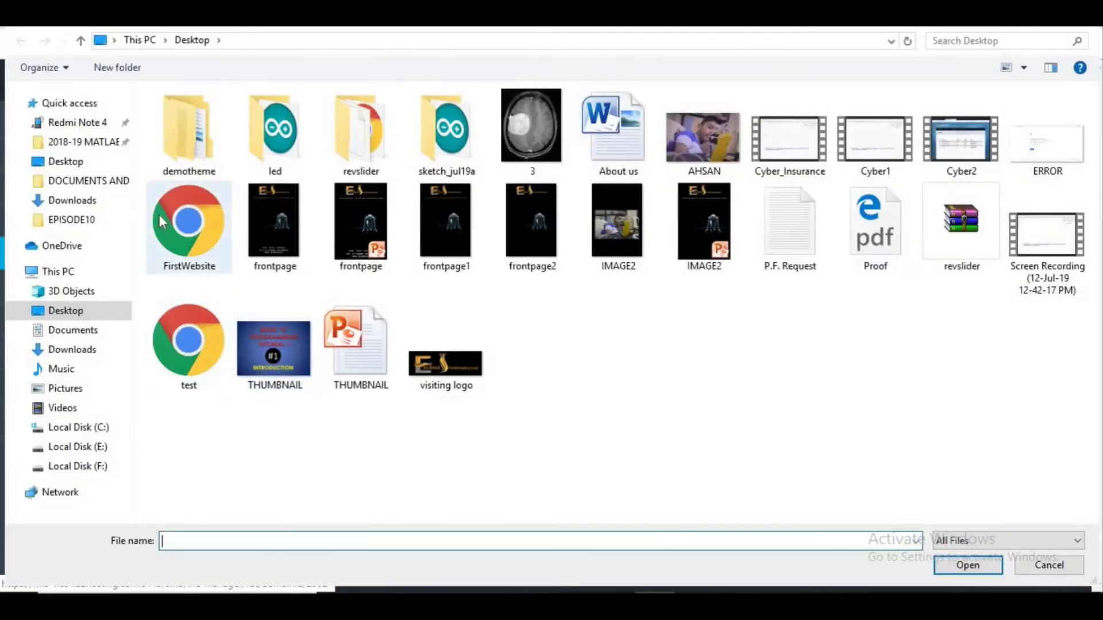
click(192, 247)
double_click(191, 247)
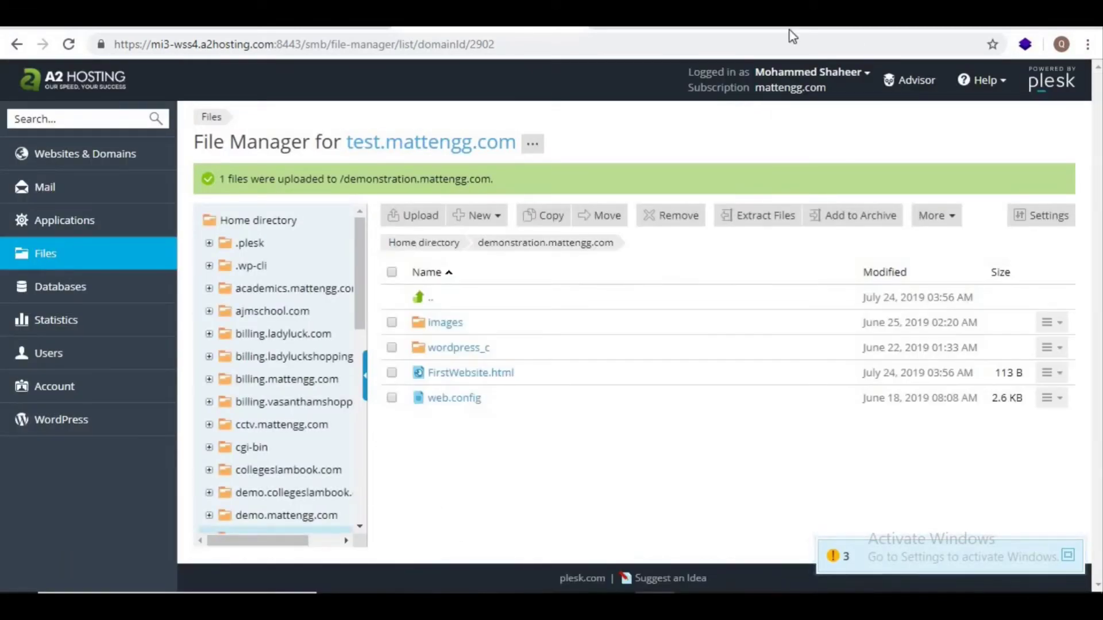
Step: Load test.mattengg.com/FirstWebsite.html in a new tab, then go back to the Plesk tab
key(ctrl+t)
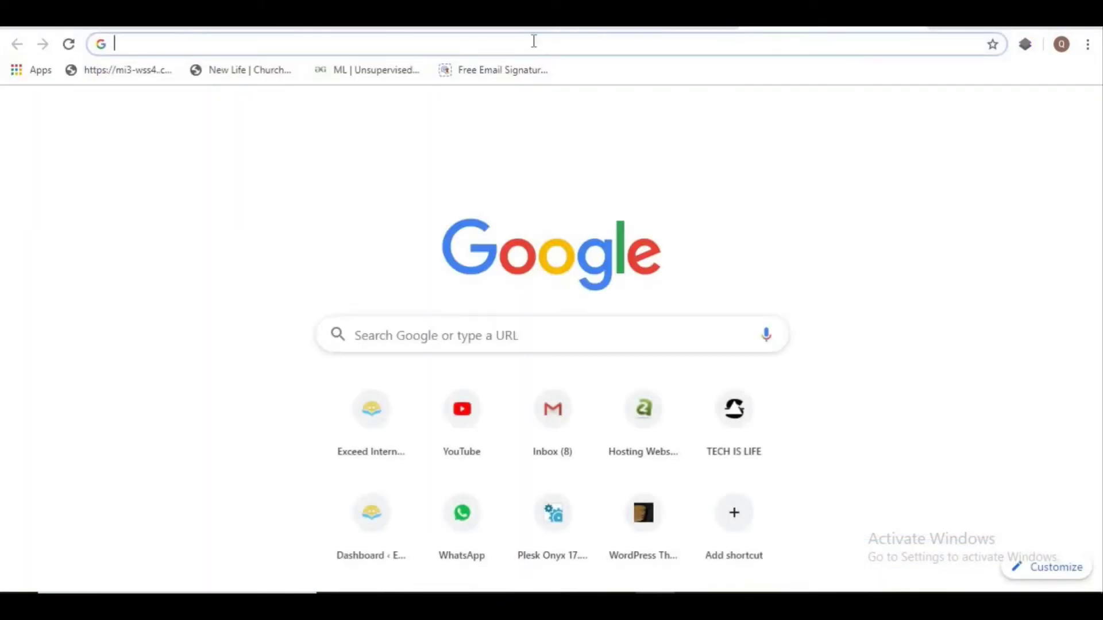
text(test.mattengg.com)
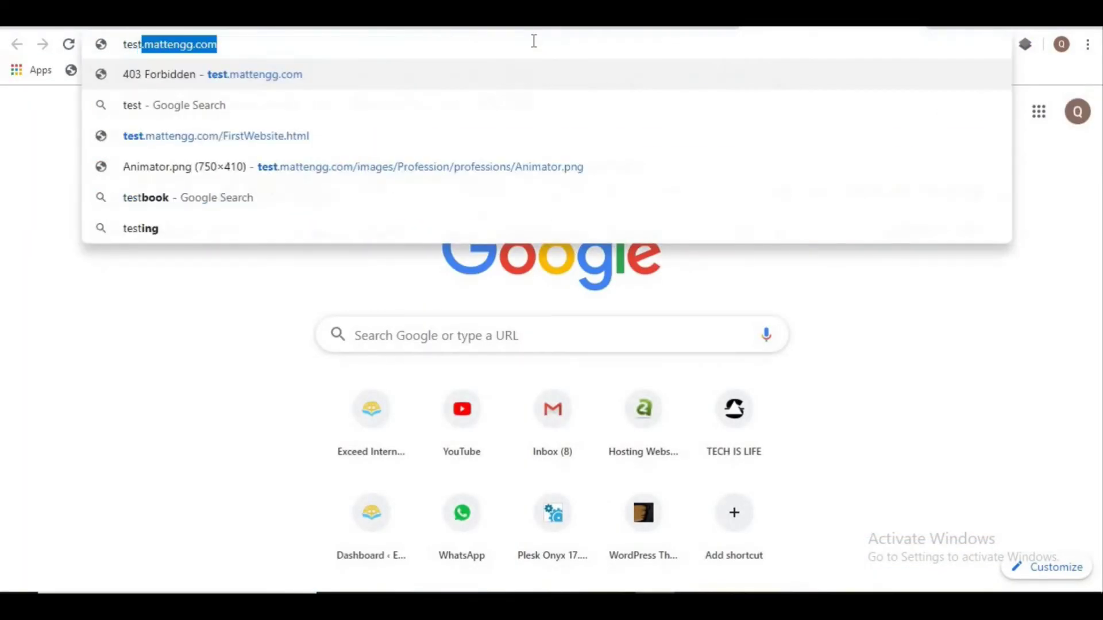
key(End)
text(/)
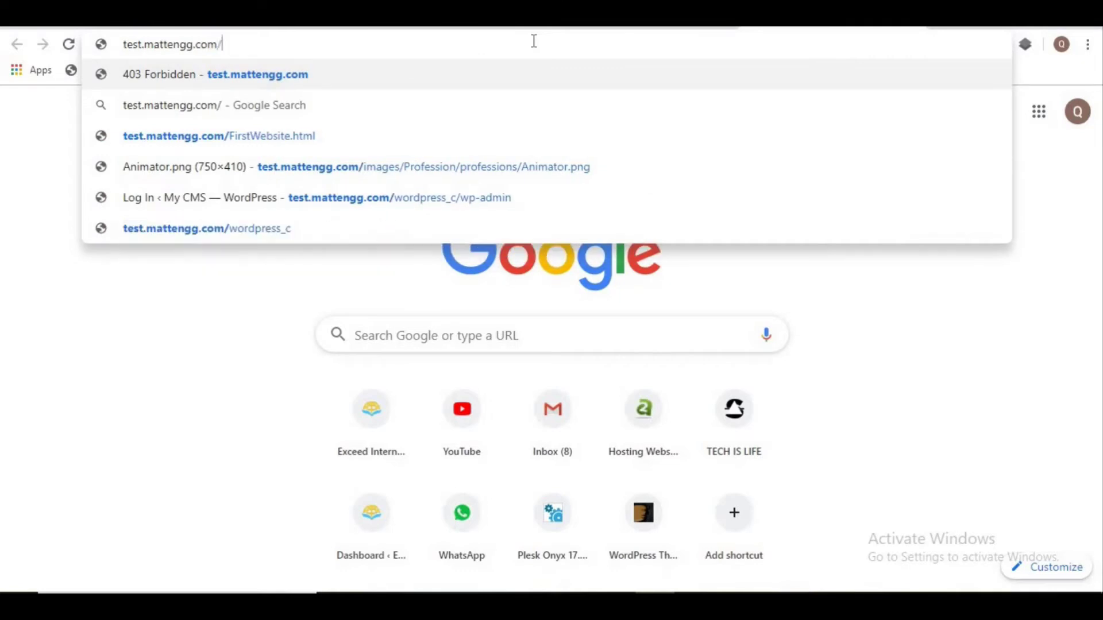
text(F)
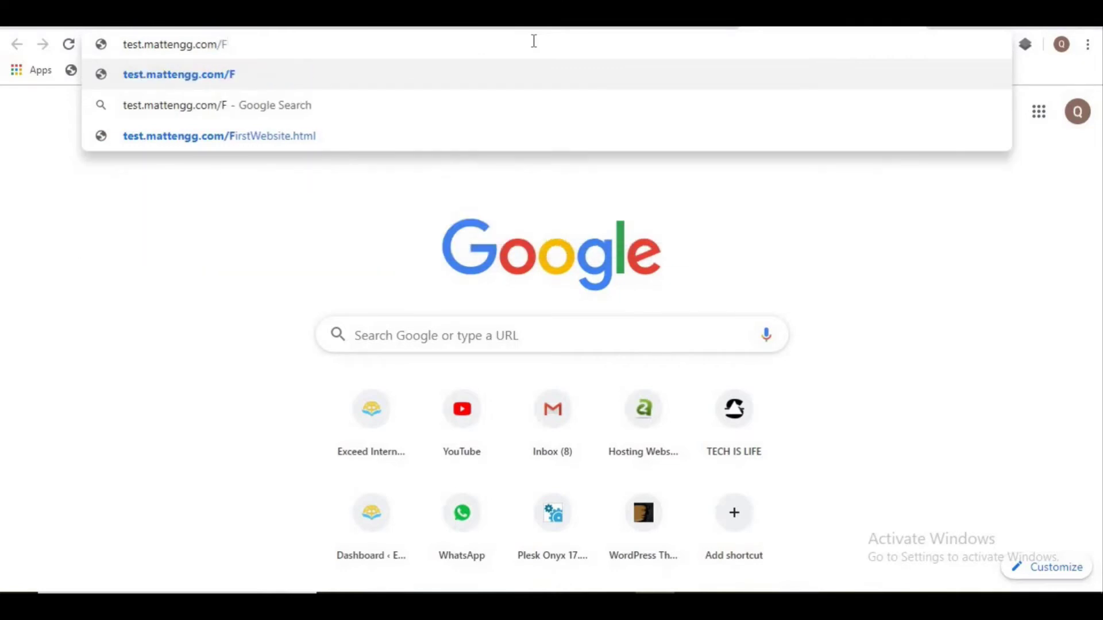
key(Down)
key(Down)
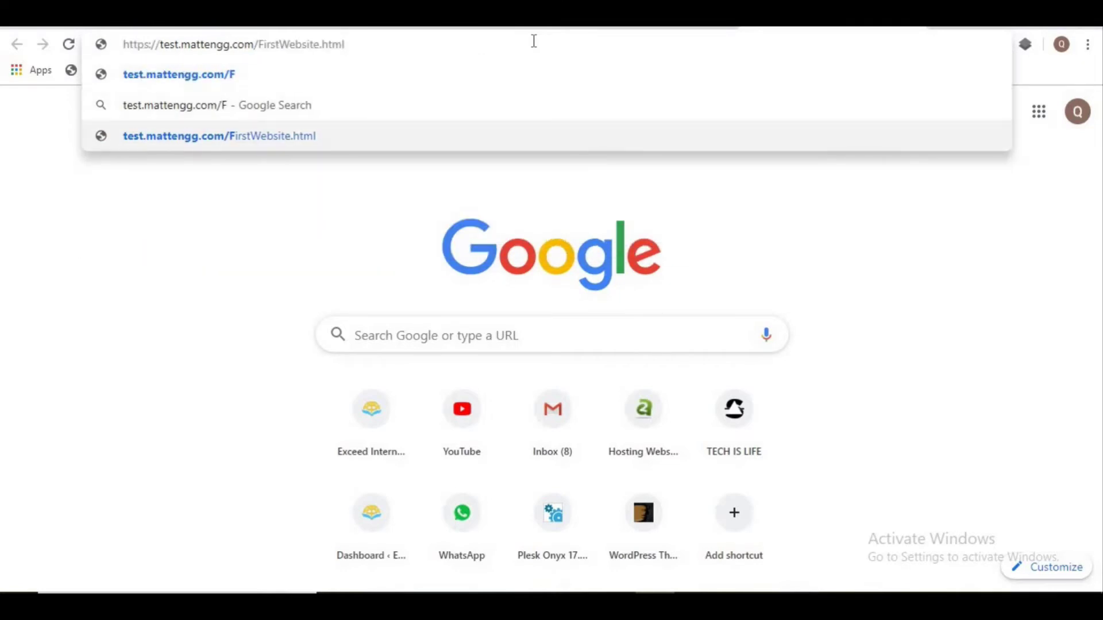
key(Return)
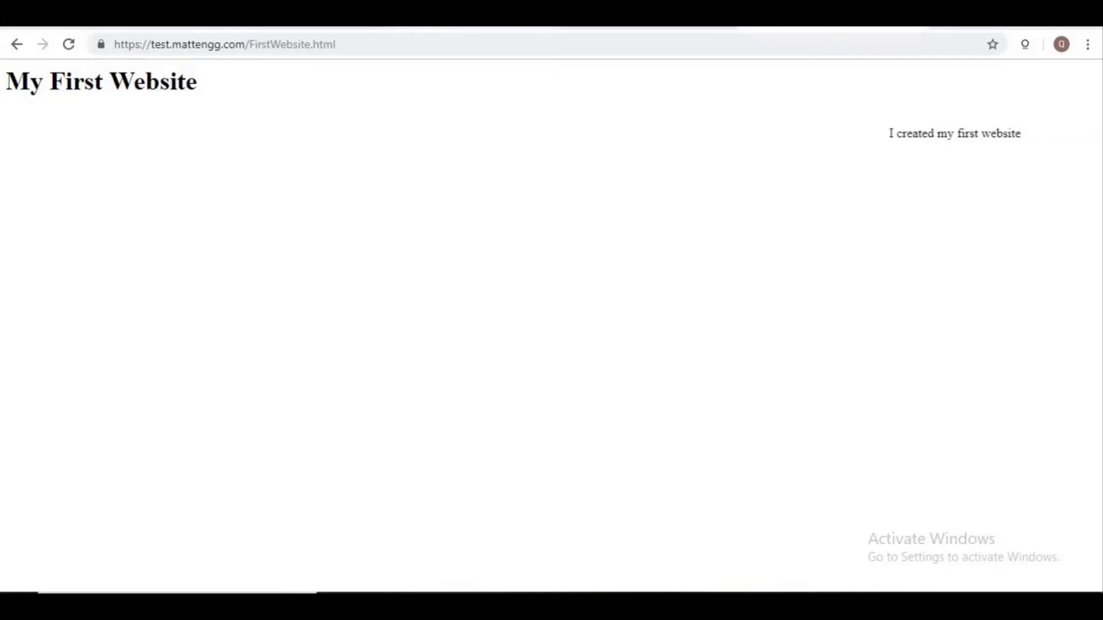
click(454, 16)
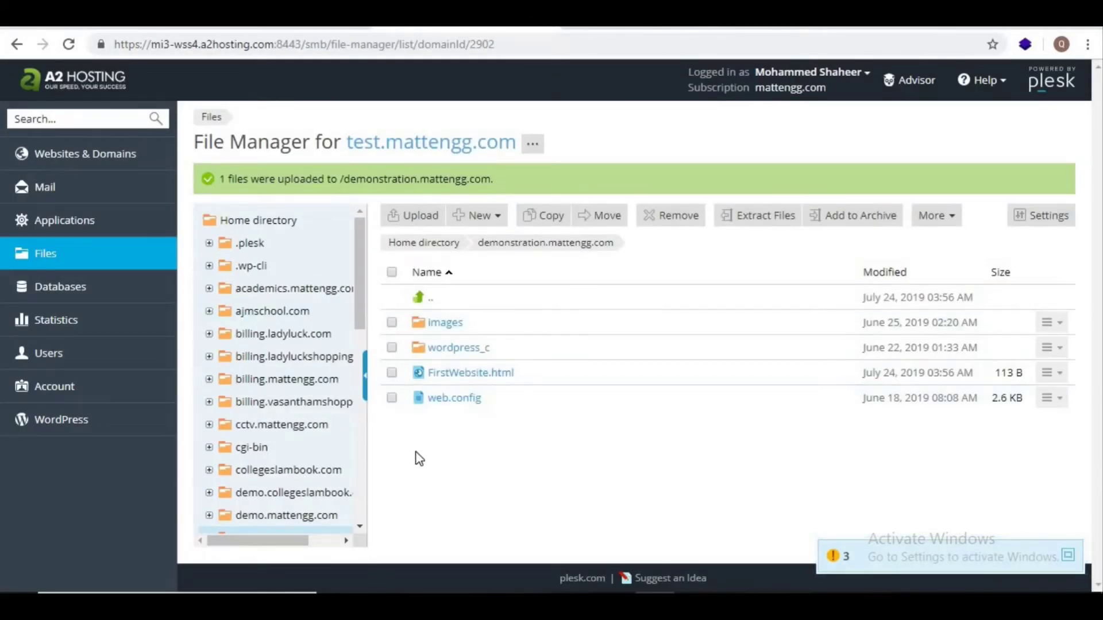
Step: Tick FirstWebsite.html in File Manager, choose Remove and confirm with Yes
click(393, 374)
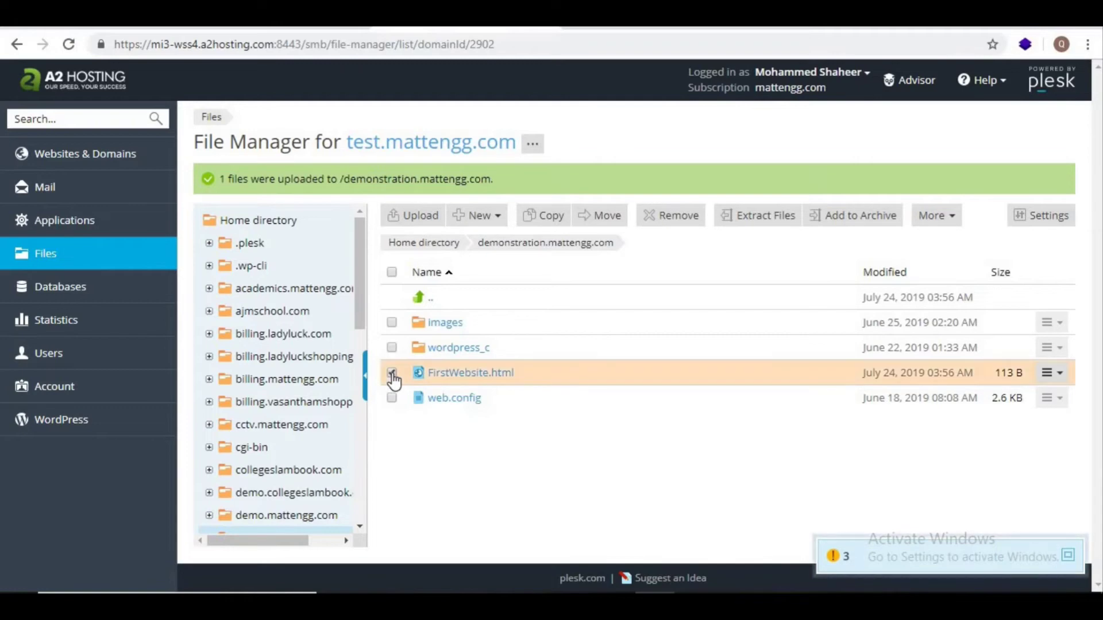
click(683, 214)
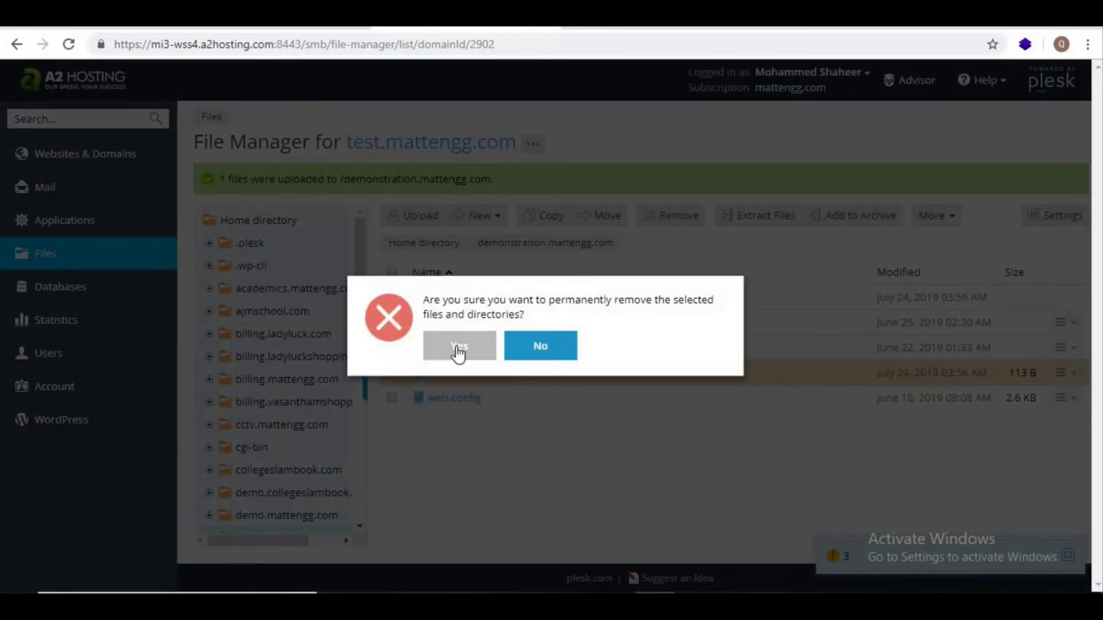
click(458, 350)
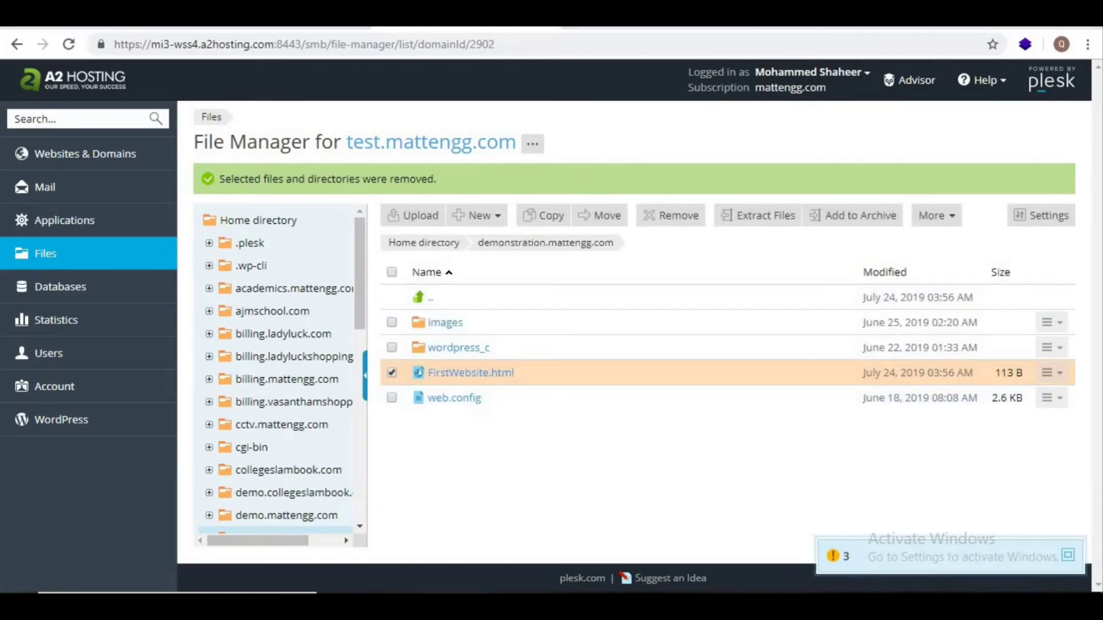
key(super)
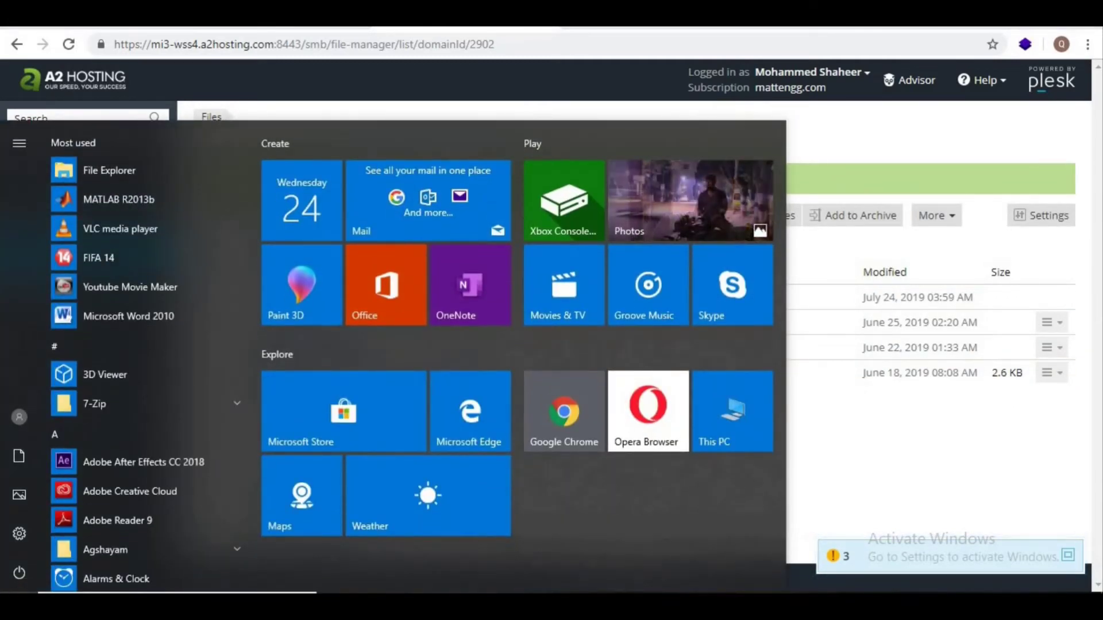
Step: Launch FileZilla, dismiss the update notice, and paste the hosting server's hostname into Host
key(super)
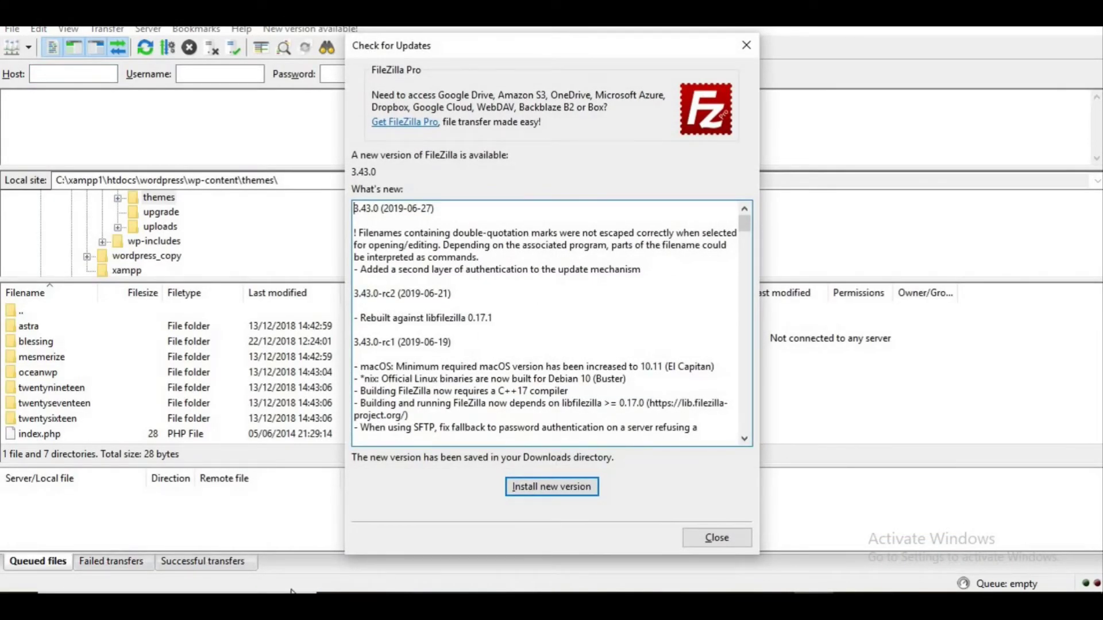
click(715, 534)
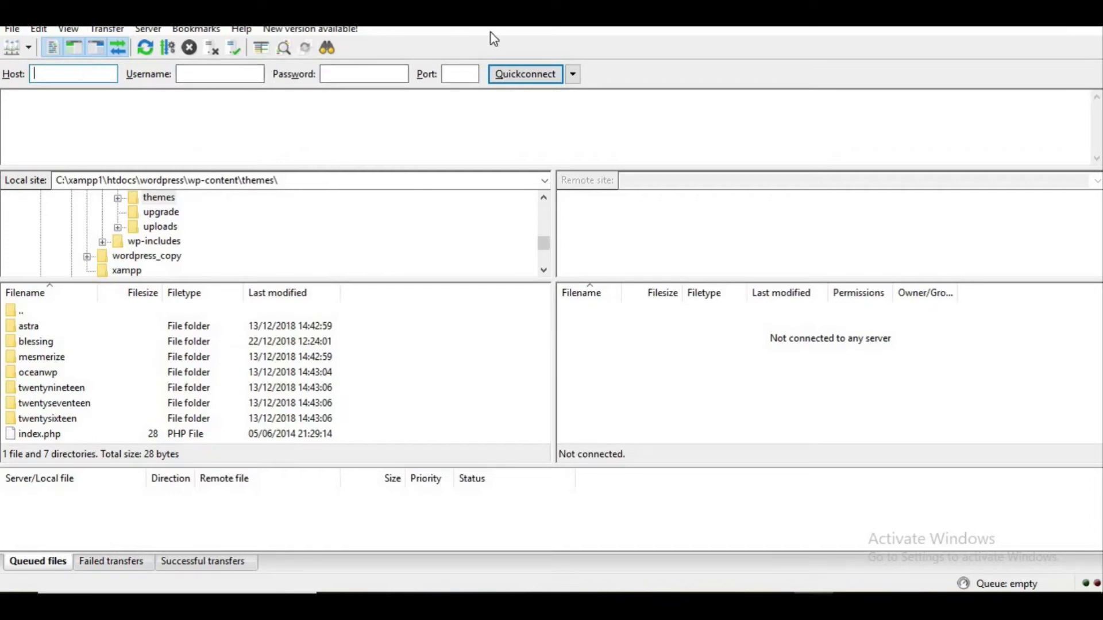
click(357, 75)
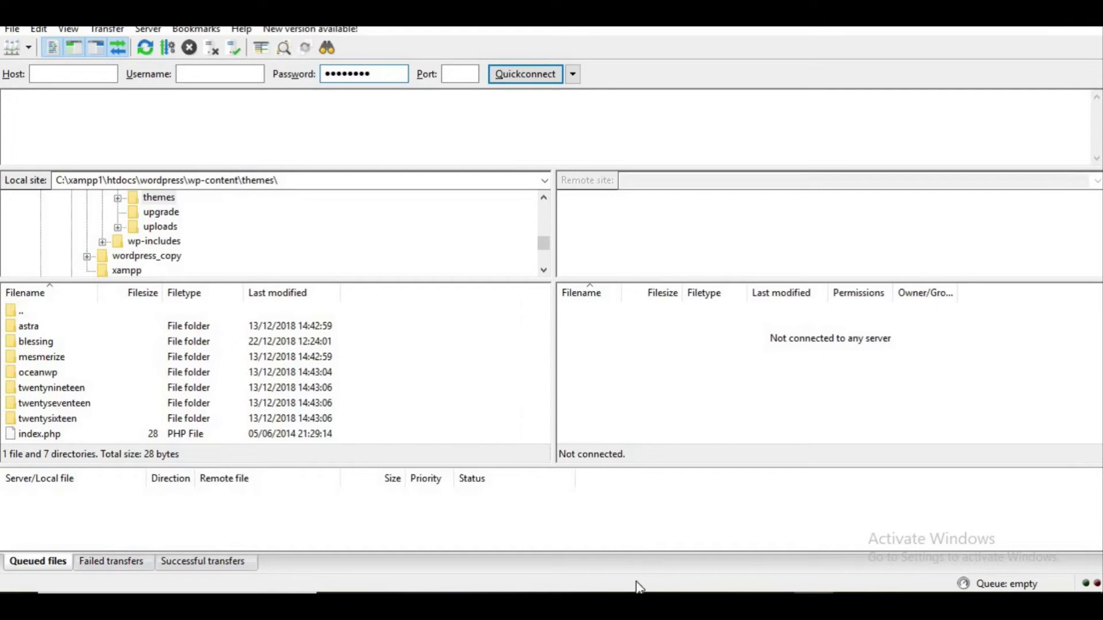
key(alt+Tab)
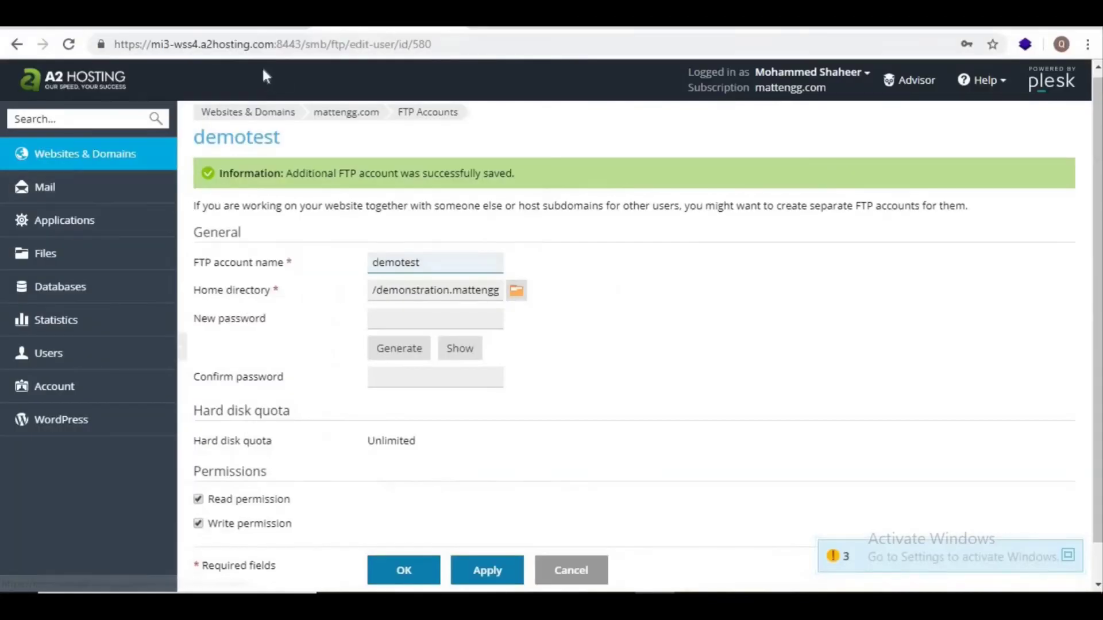
drag(274, 44, 153, 42)
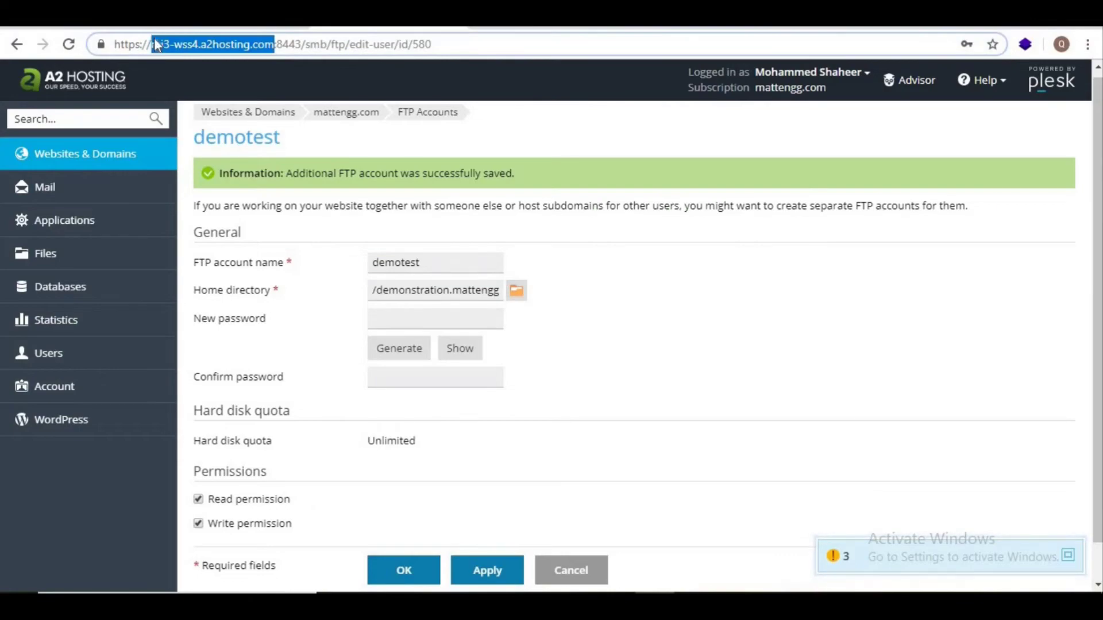
key(alt+Tab)
click(91, 76)
key(ctrl+v)
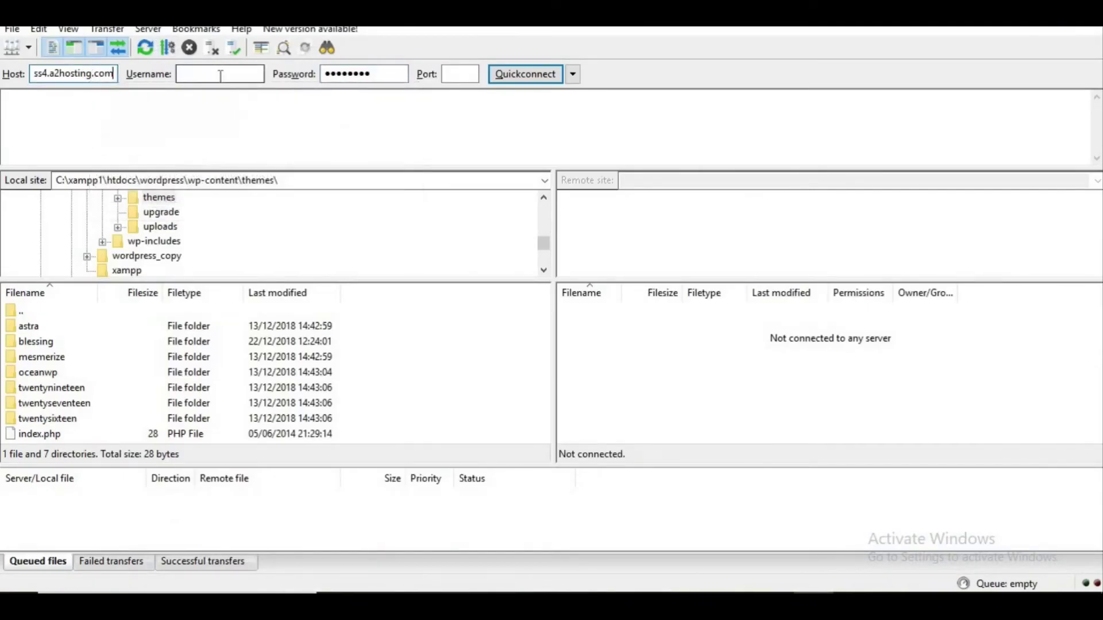
Step: Set Username to the mi3-wss4 prefix, '/', and the FTP account name, then Quickconnect
key(Home)
drag(33, 74, 74, 74)
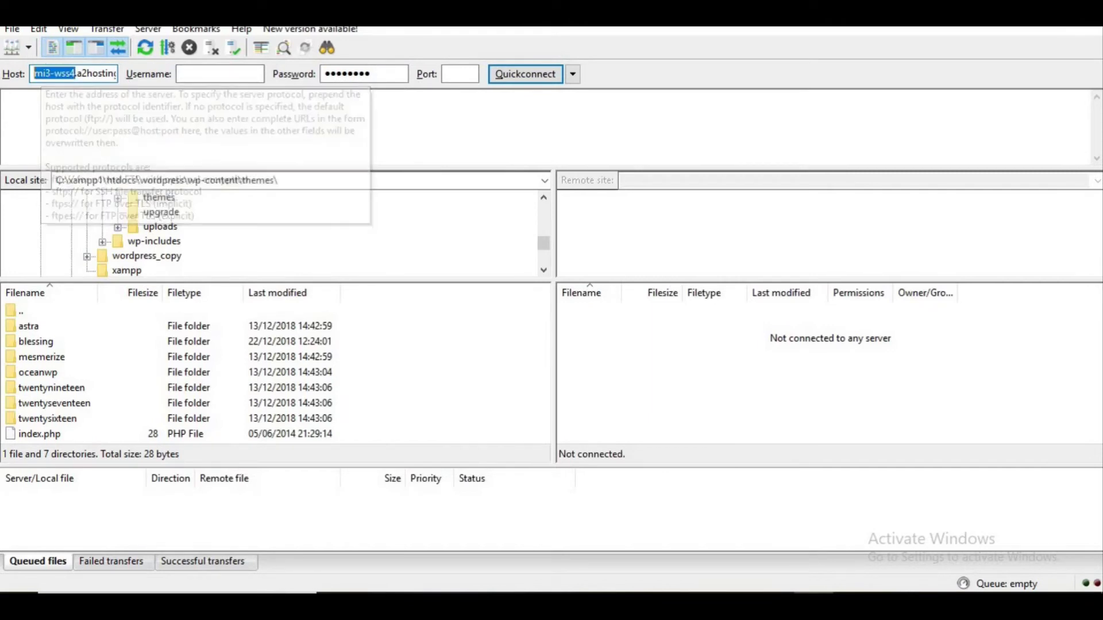
click(201, 77)
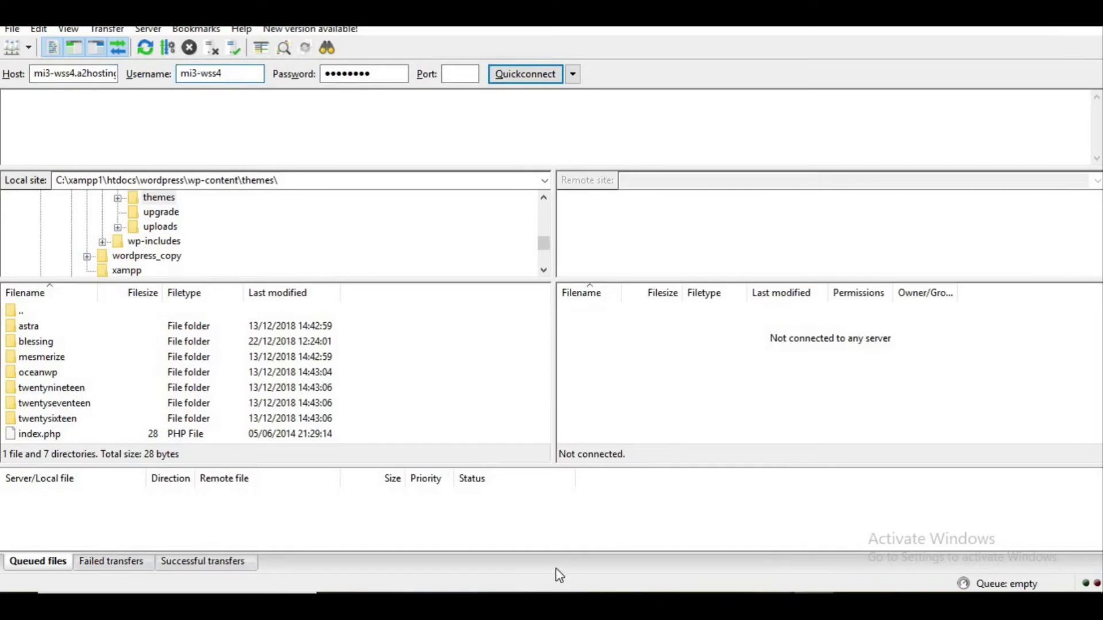
key(alt+Tab)
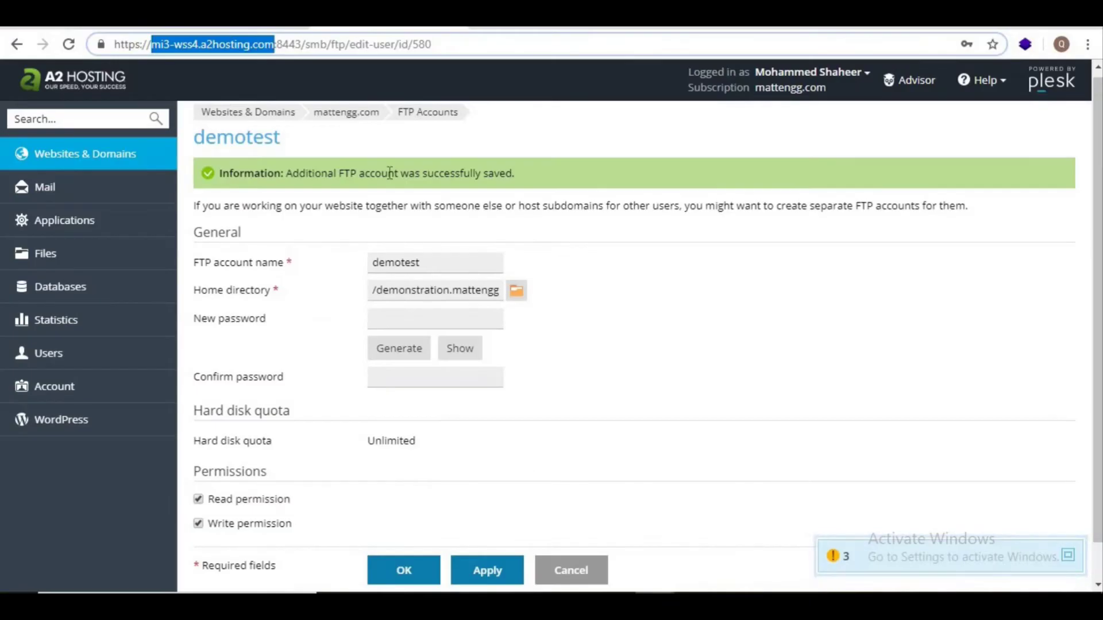
click(466, 267)
double_click(465, 268)
key(ctrl+c)
key(alt+Tab)
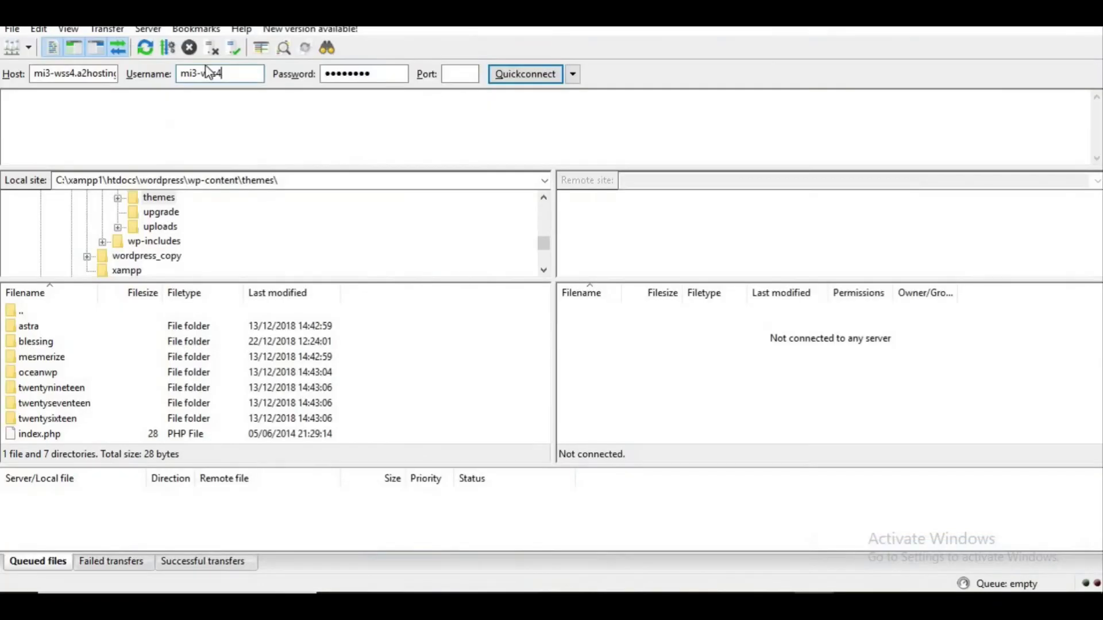
text(/)
key(ctrl+v)
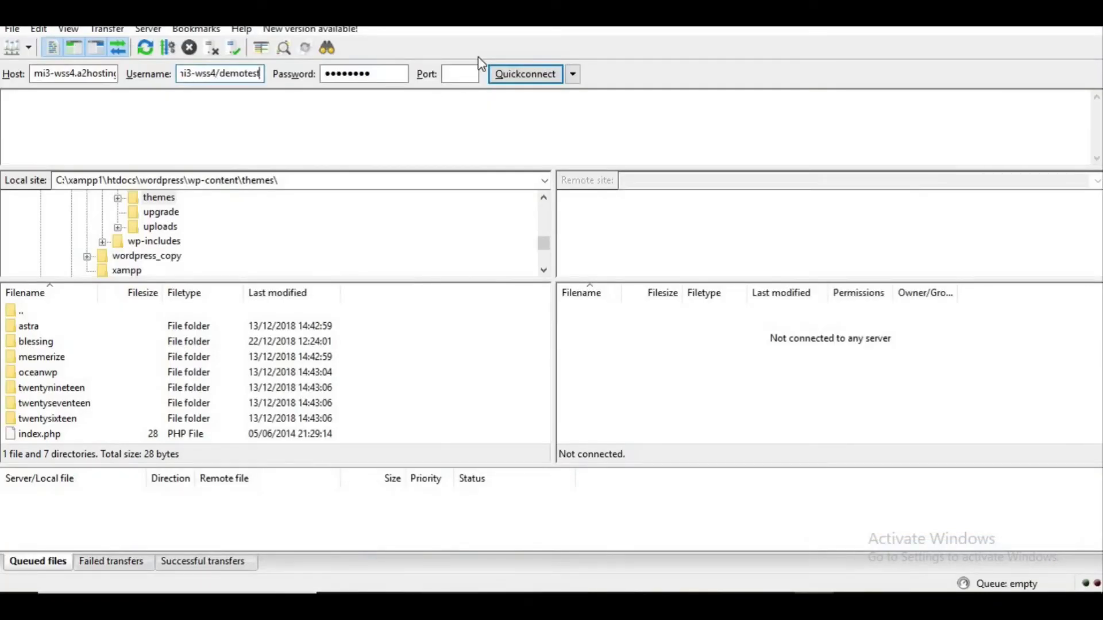
click(550, 83)
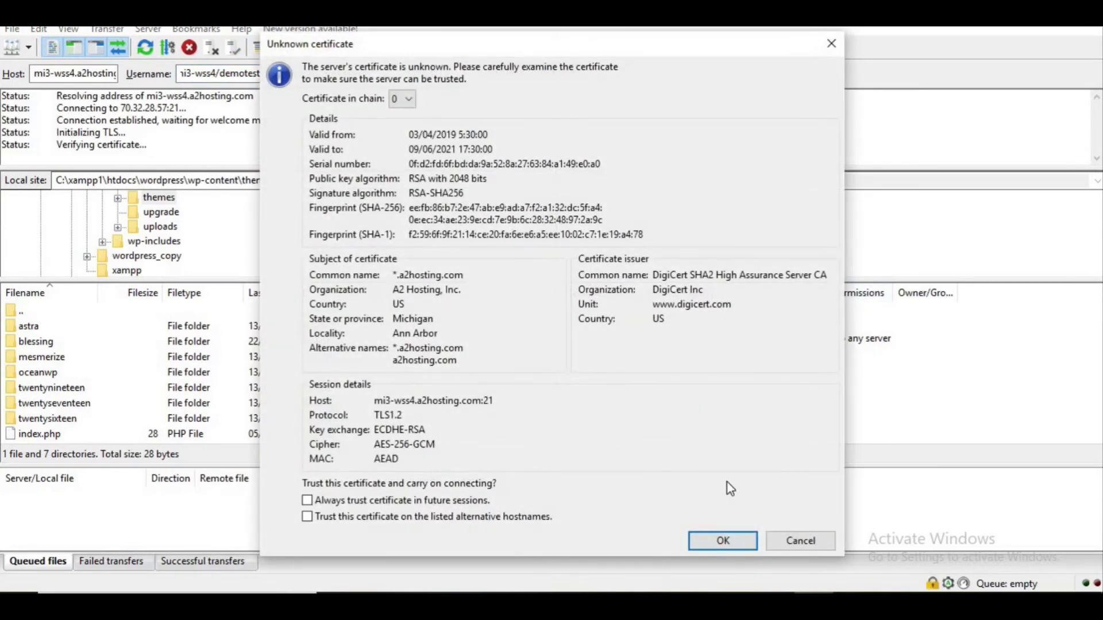
Step: Trust the server's unknown certificate, check Plesk in Chrome, then return to connected FileZilla
click(728, 540)
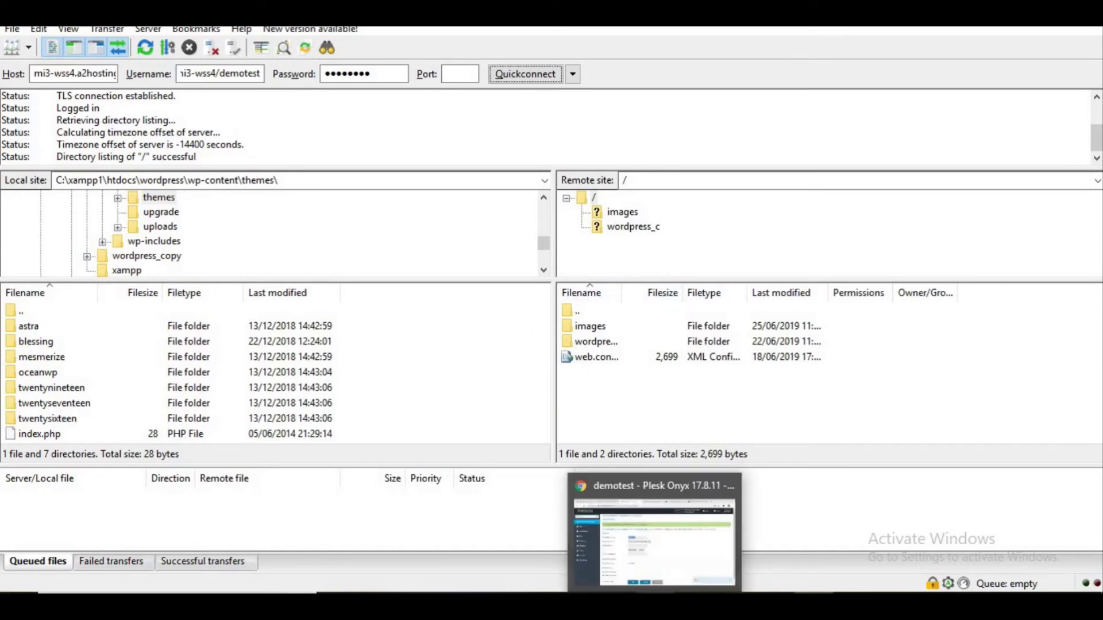
click(618, 459)
click(427, 111)
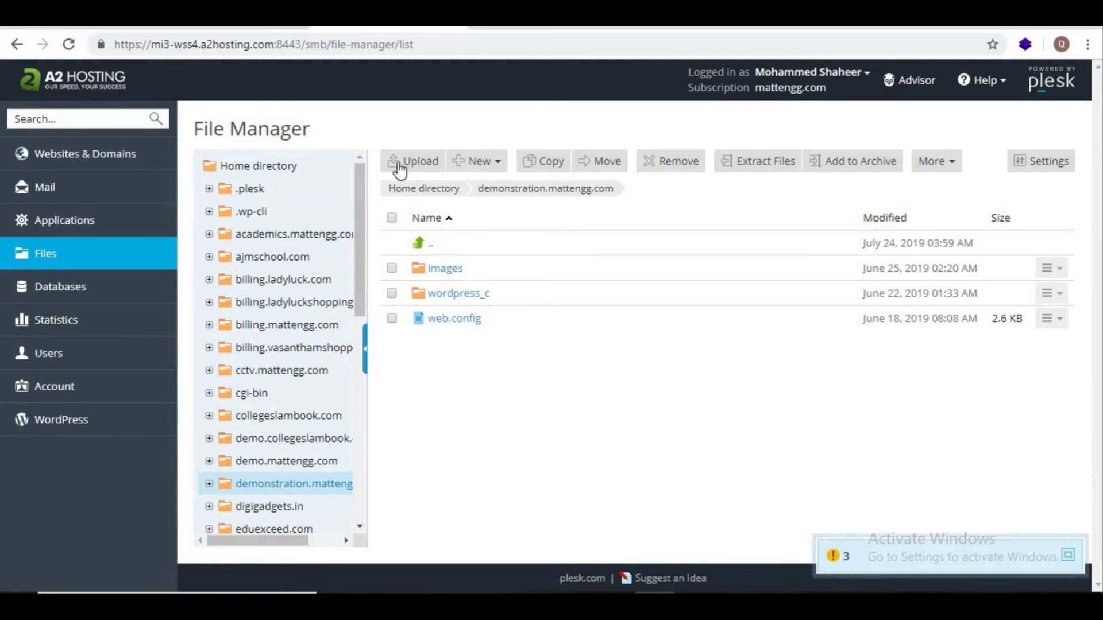
click(815, 592)
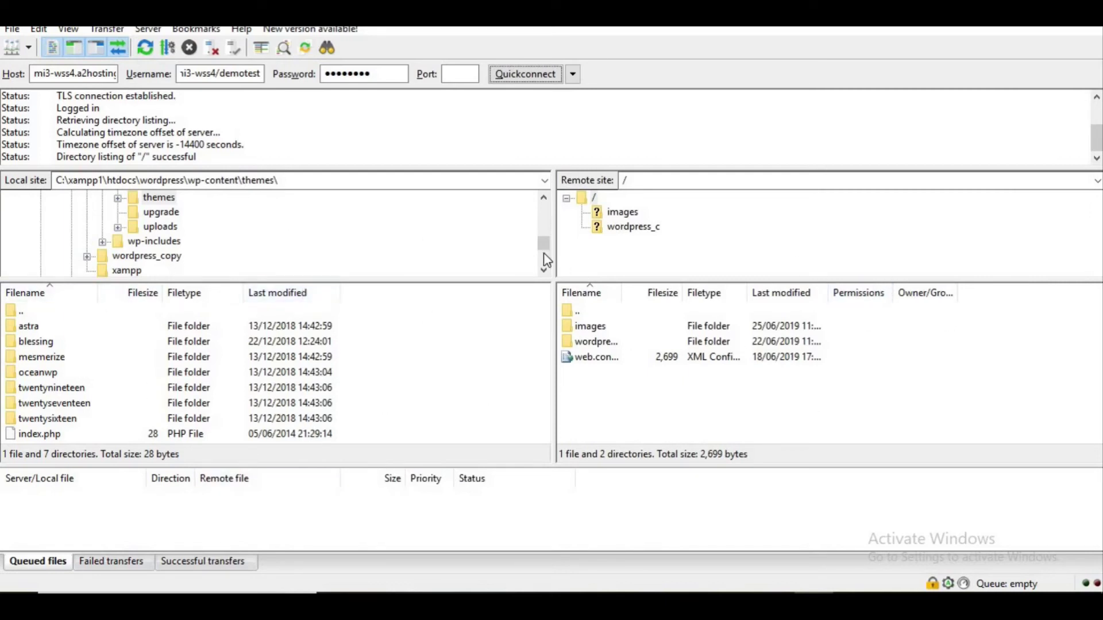
Step: Upload FirstWebsite.html from the local Desktop folder to the remote root, accepting the certificate again
drag(543, 242, 551, 206)
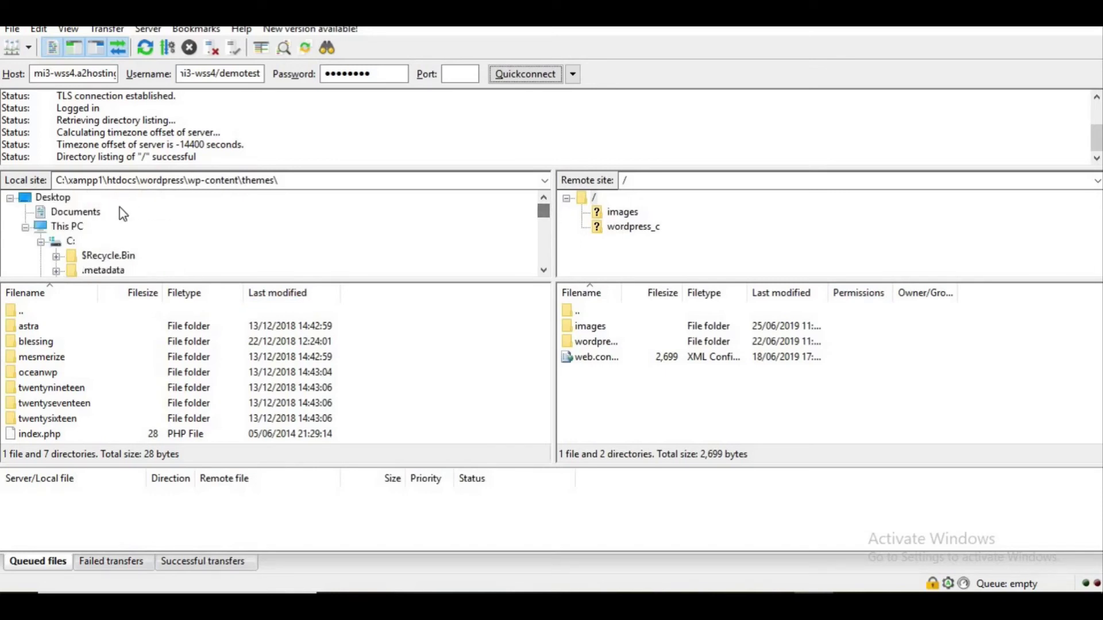
click(52, 201)
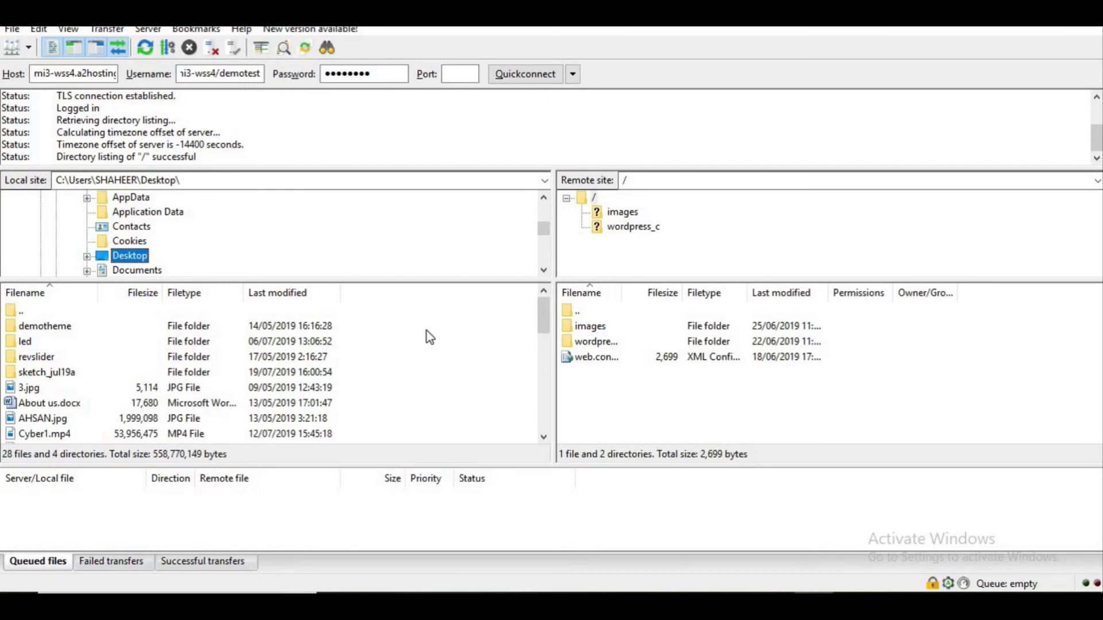
click(543, 352)
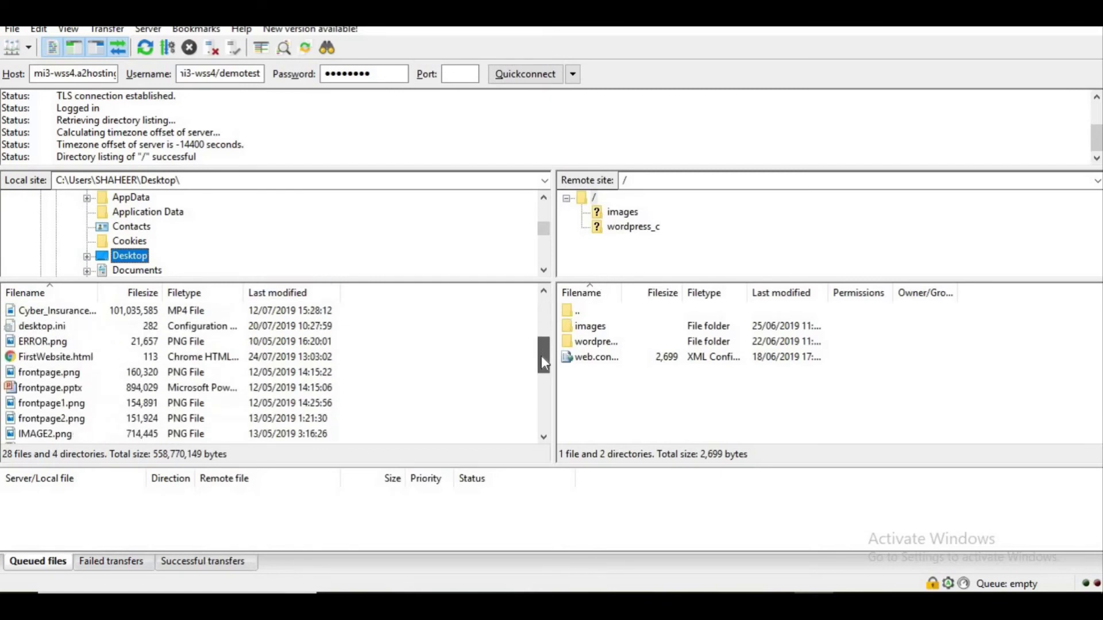
click(61, 357)
right_click(62, 357)
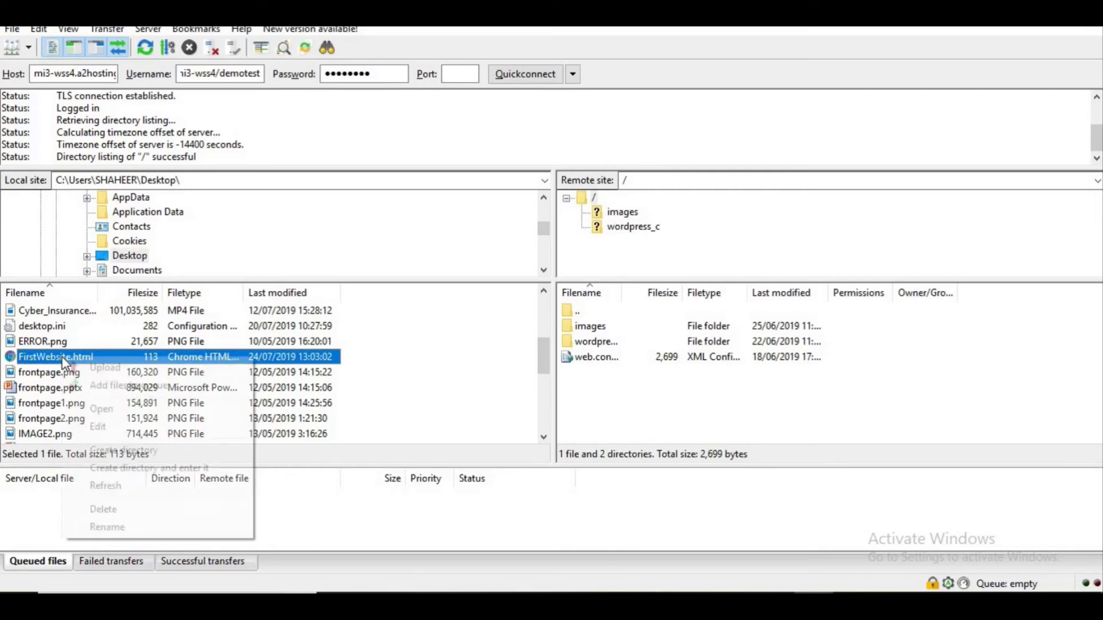
click(110, 368)
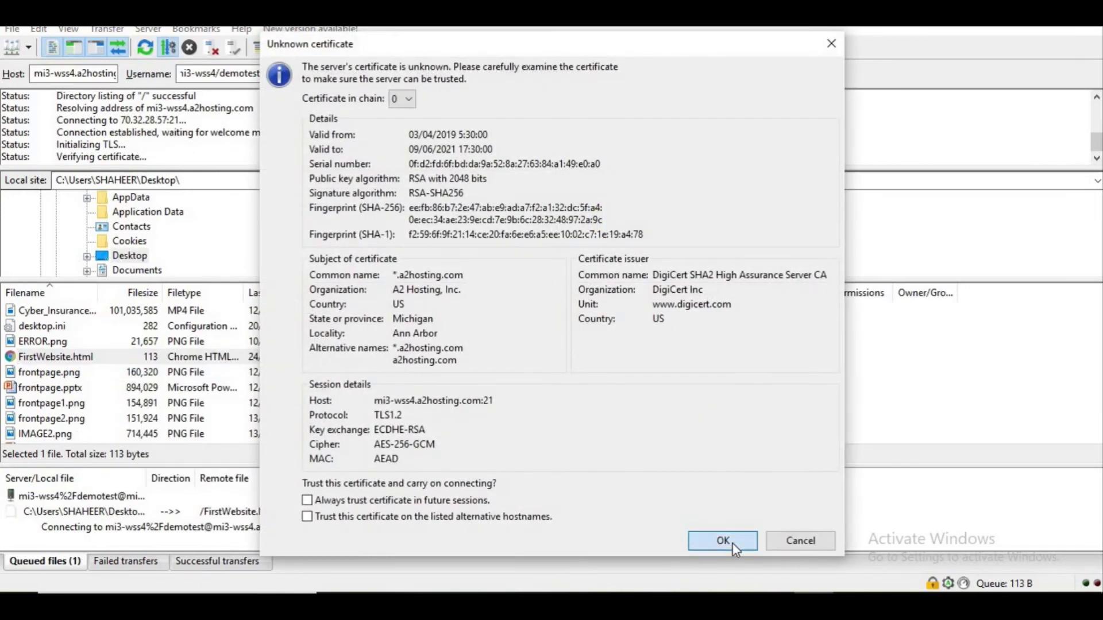
click(729, 541)
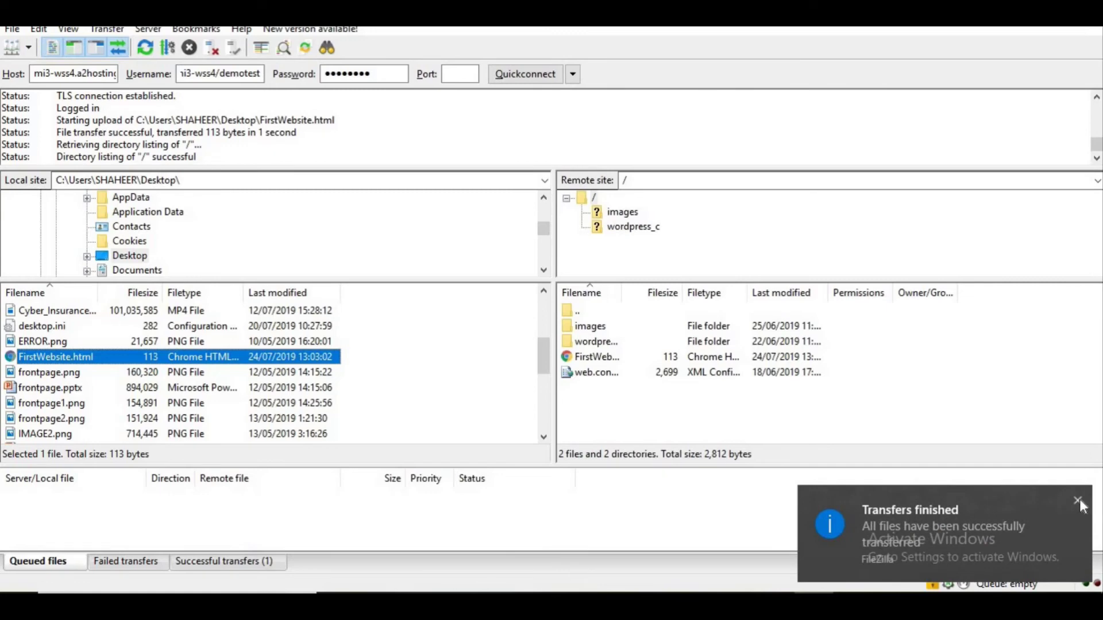
click(1079, 501)
Step: Refresh Plesk's File Manager to show FirstWebsite.html (113 B), then load test.mattengg.com/FirstWebsite.html in a new tab
key(alt+Tab)
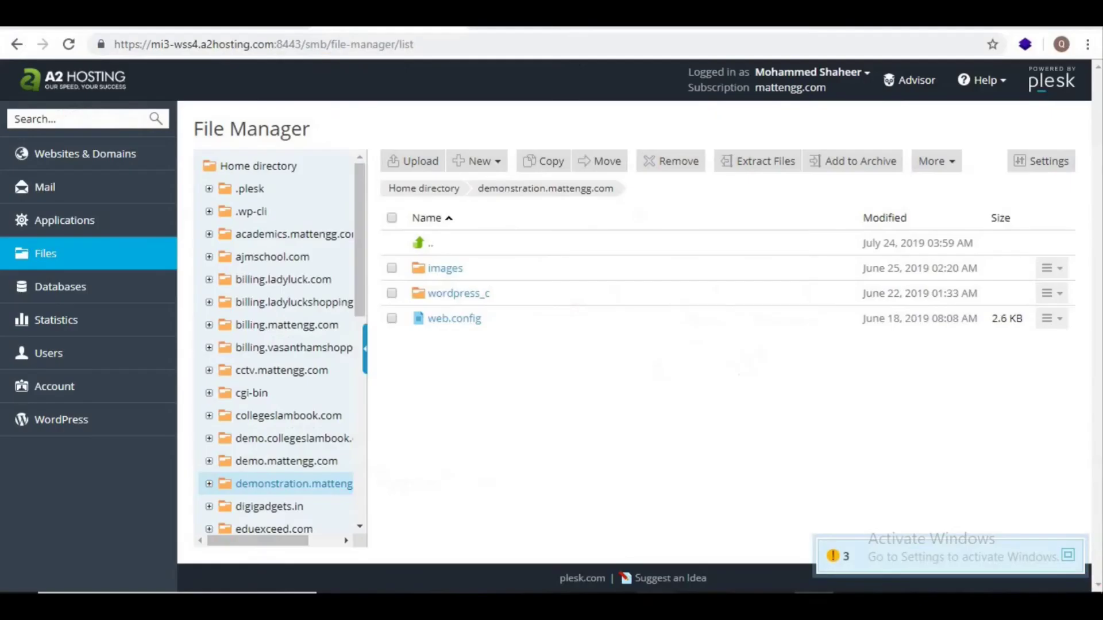
click(70, 44)
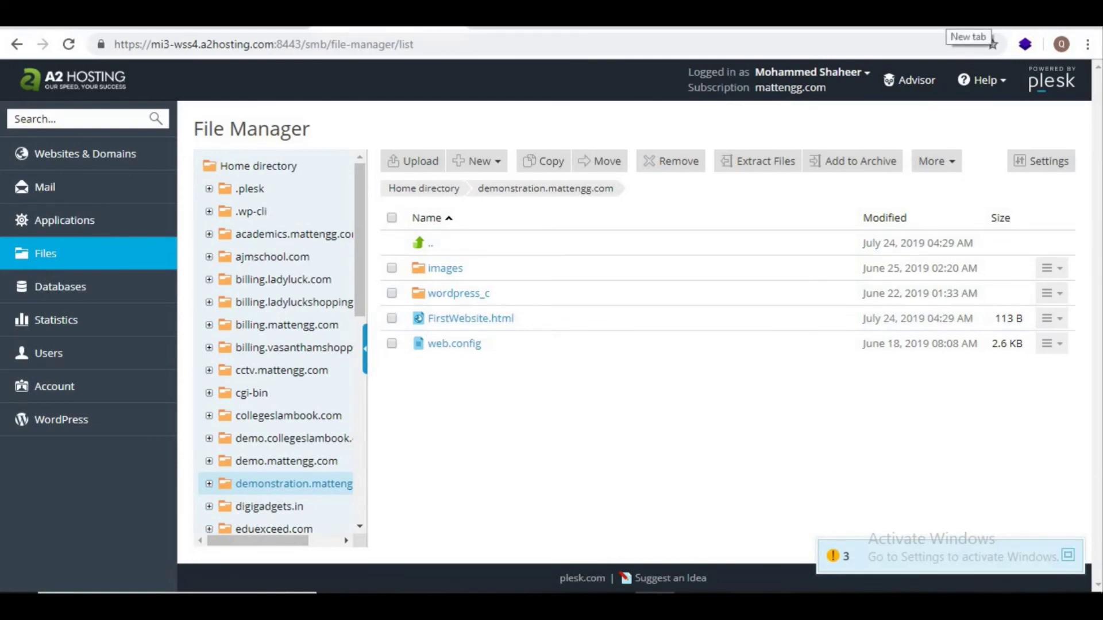
click(950, 16)
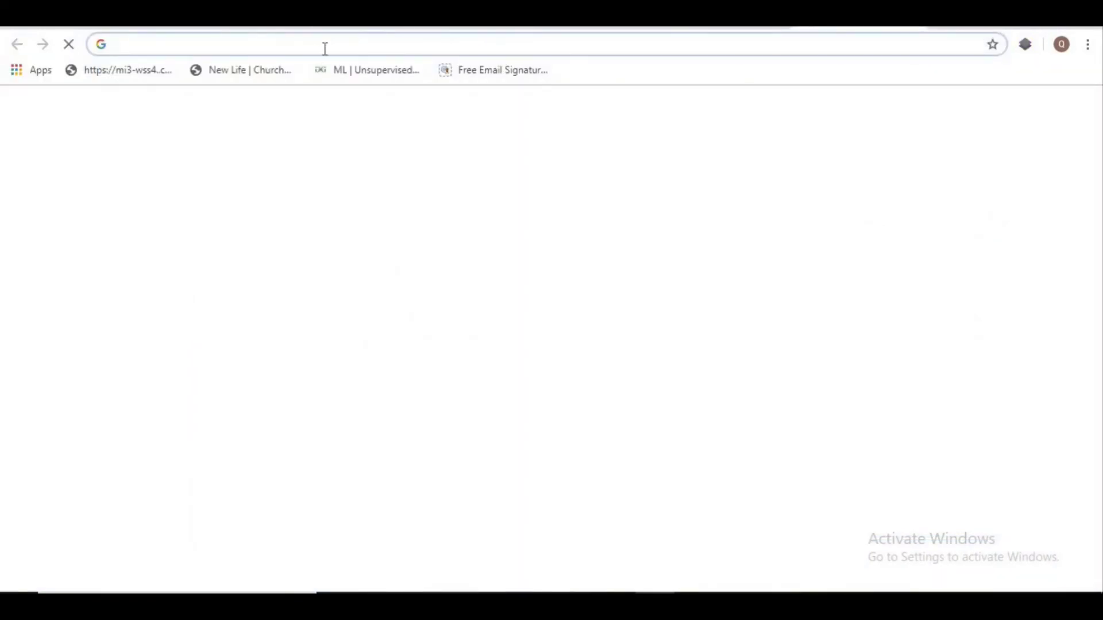
text(tes)
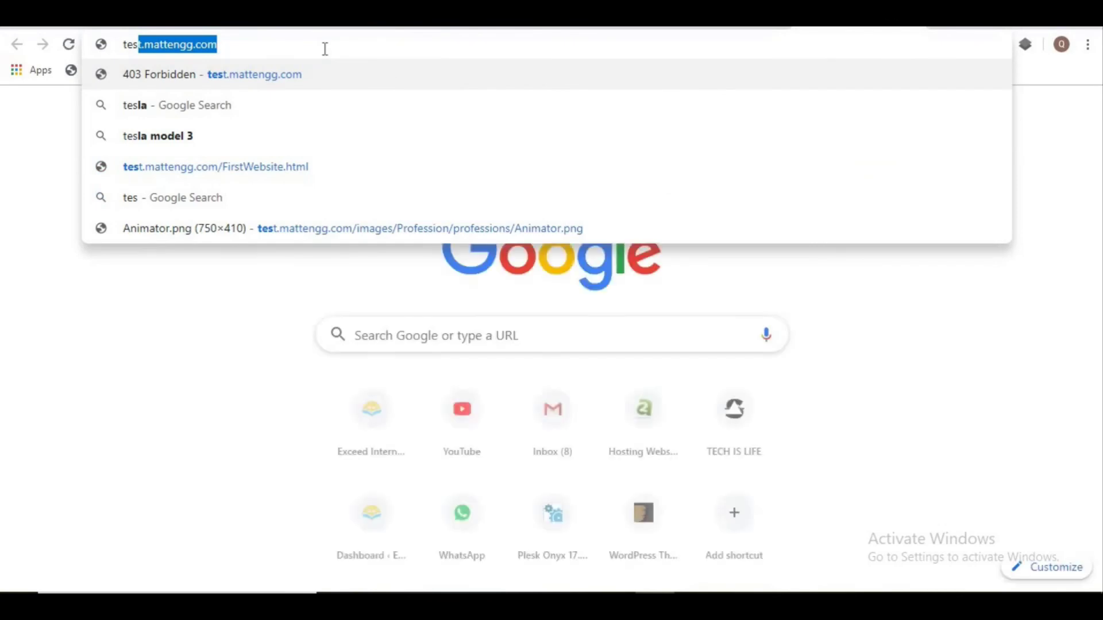
key(Right)
key(Down)
key(Return)
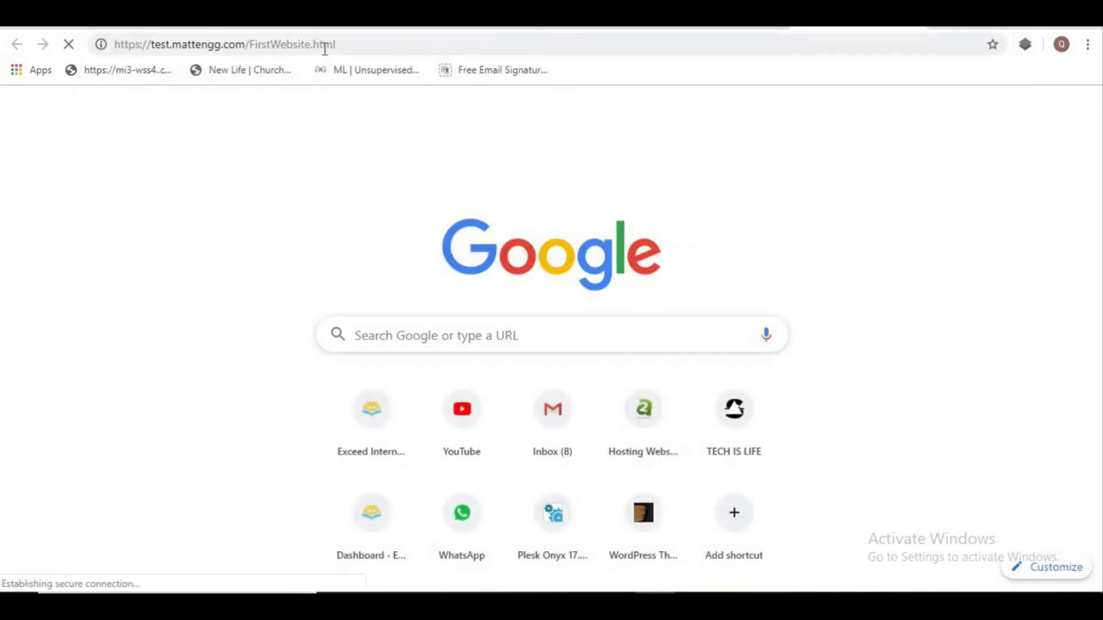